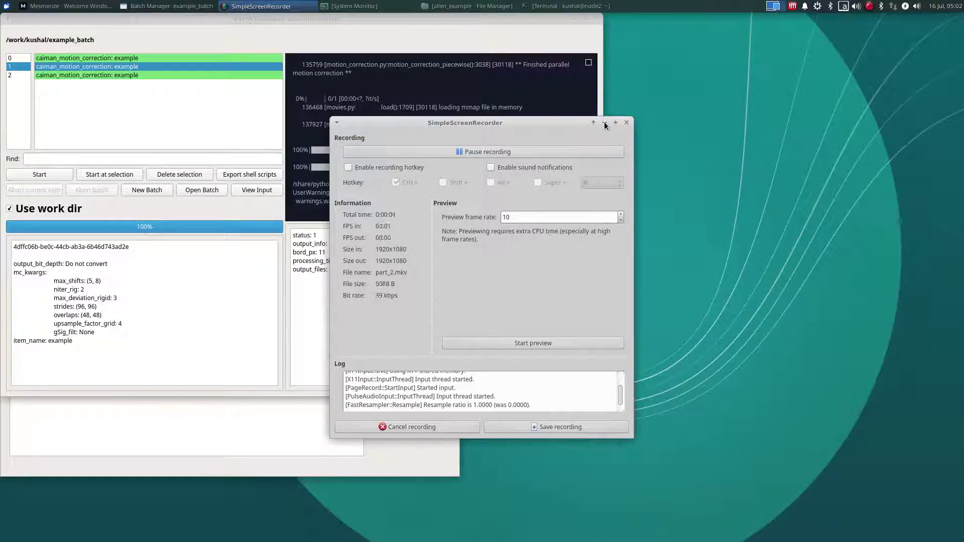
- Review the parameters of motion-correction items 0, 1 and 2 in the Batch Manager
{"action": "left_click", "coordinate": [605, 124]}
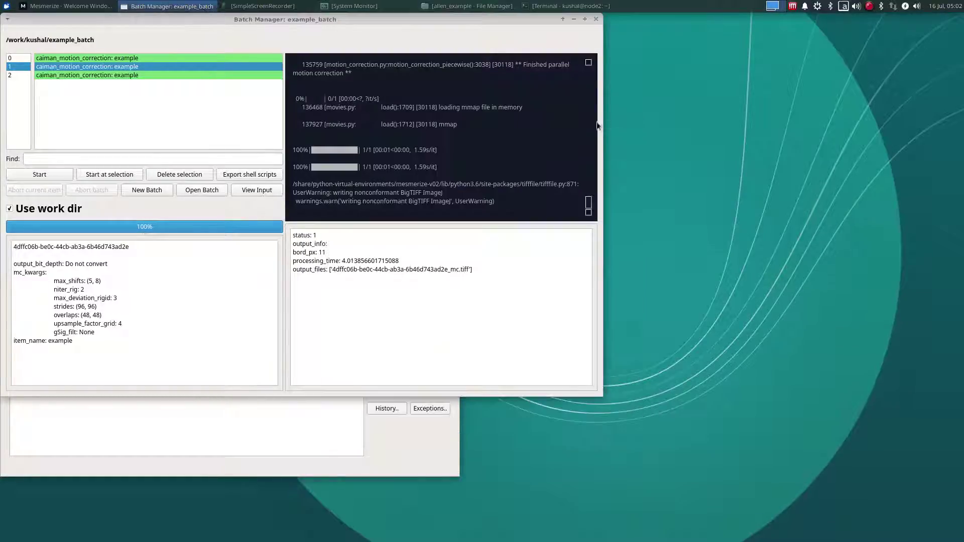
{"action": "left_click", "coordinate": [102, 104]}
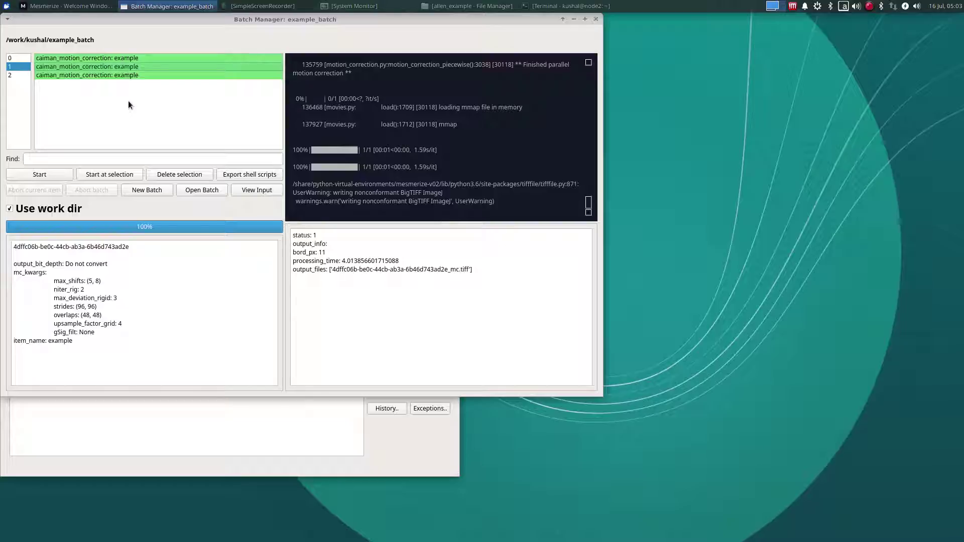
{"action": "left_click", "coordinate": [124, 59]}
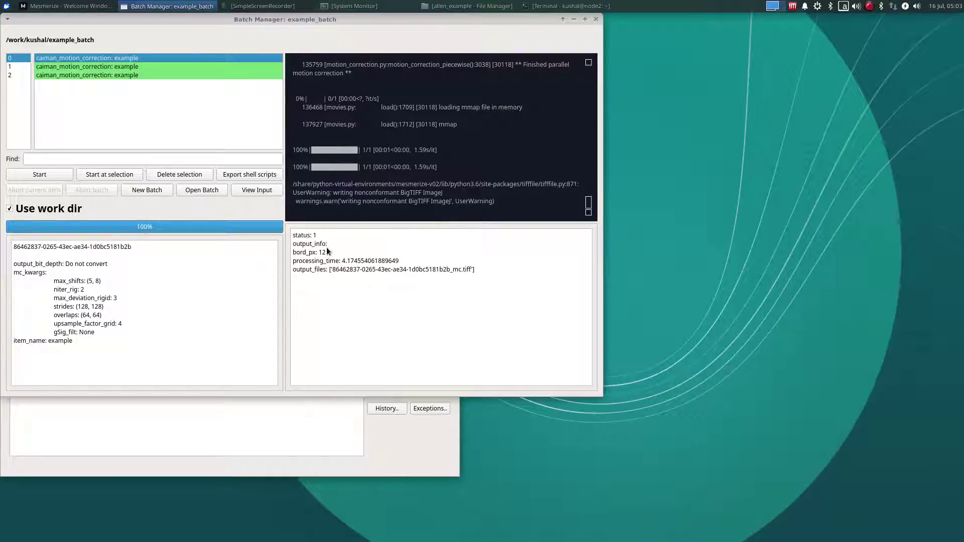
{"action": "left_click", "coordinate": [103, 68]}
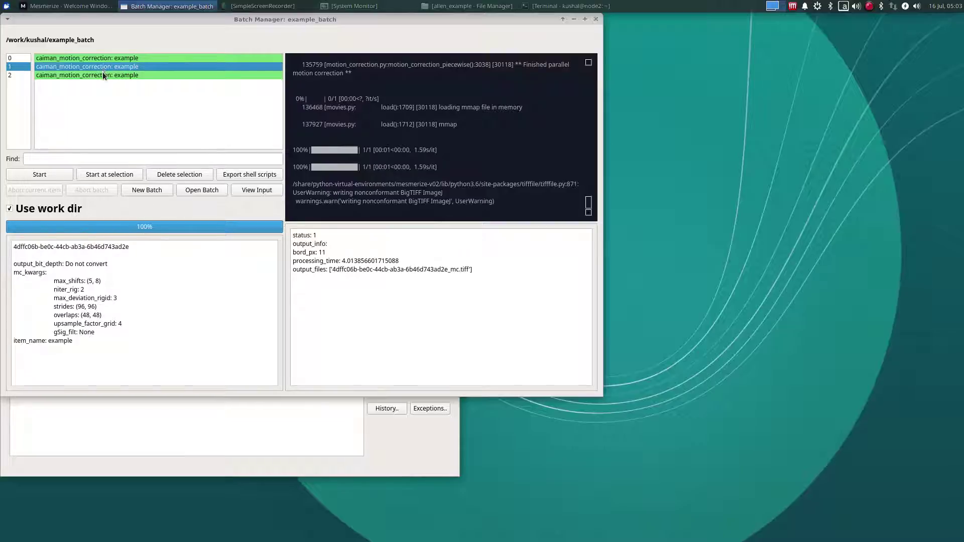
{"action": "left_click", "coordinate": [103, 75]}
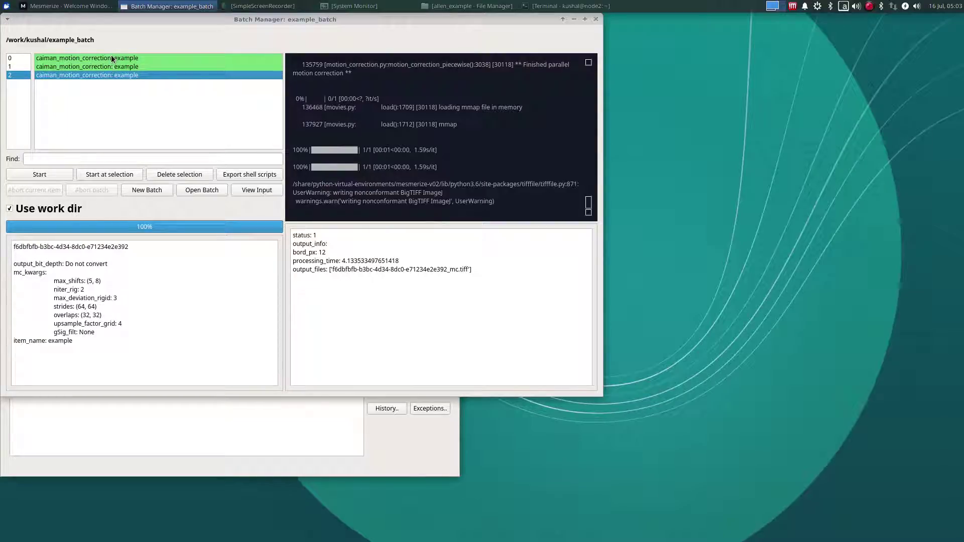
{"action": "left_click", "coordinate": [112, 58]}
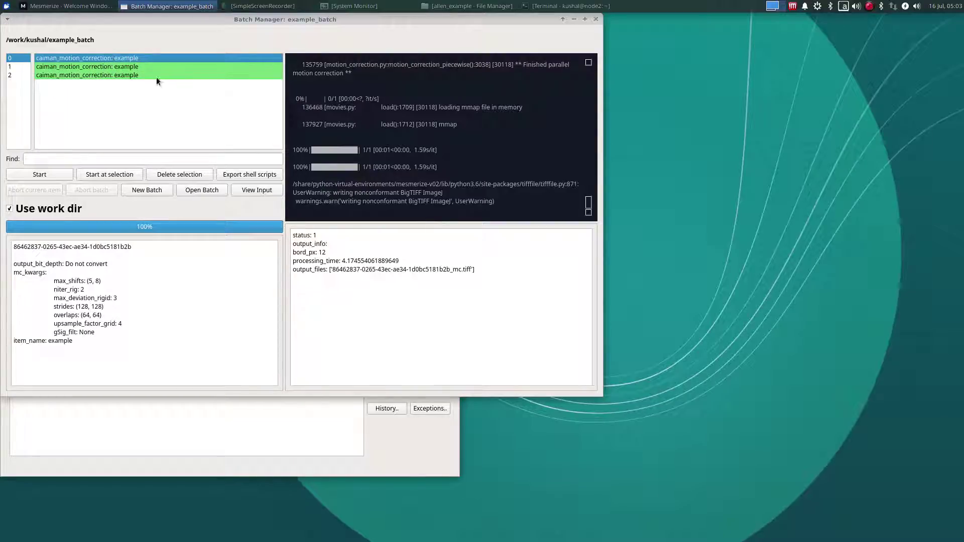
- Open a new viewer and load item 0's motion-corrected output into it
{"action": "left_click", "coordinate": [207, 417]}
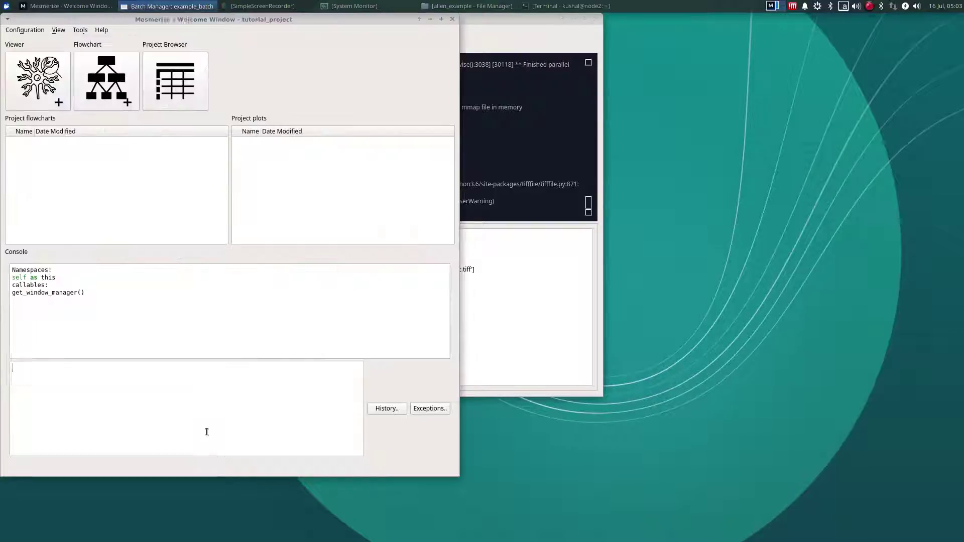
{"action": "left_click", "coordinate": [41, 102]}
{"action": "left_click", "coordinate": [512, 41]}
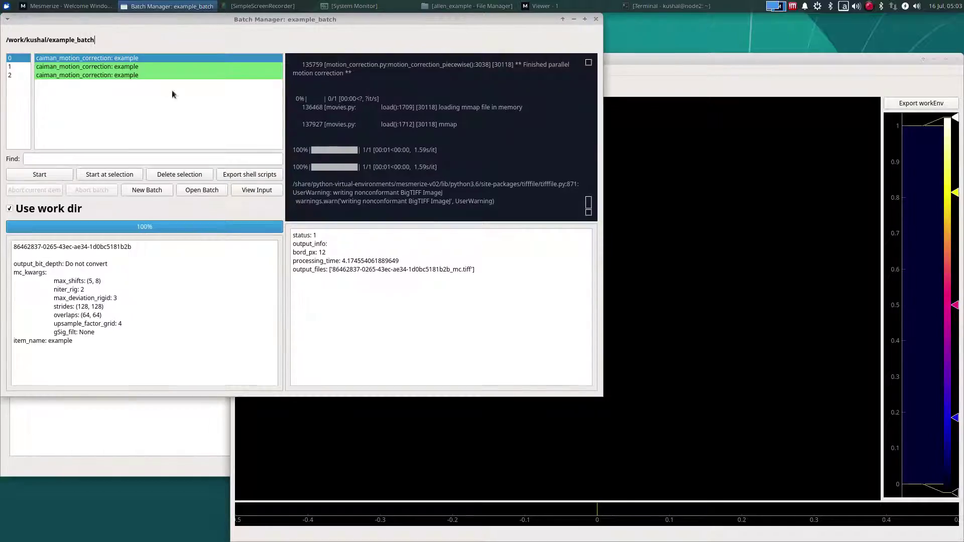
{"action": "double_click", "coordinate": [108, 59]}
{"action": "left_click", "coordinate": [532, 454]}
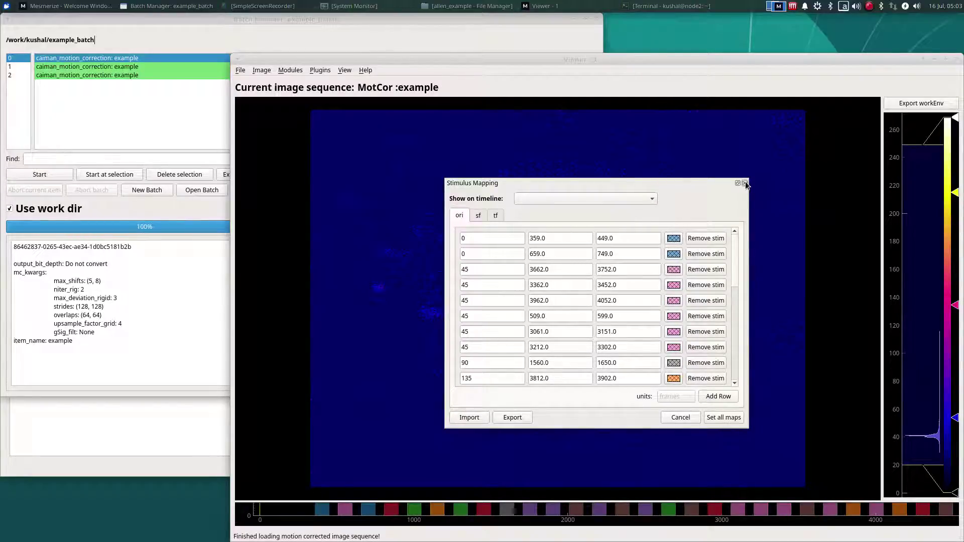
- Close Stimulus Mapping and scrub the timeline around frames 2800 and 780 to the end
{"action": "left_click", "coordinate": [745, 184]}
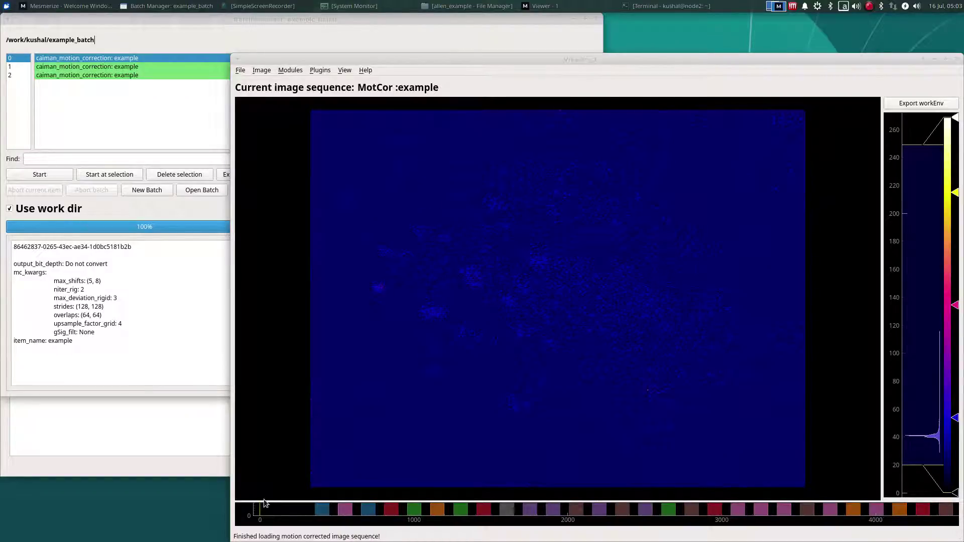
{"action": "left_click_drag", "start_coordinate": [259, 514], "coordinate": [707, 512]}
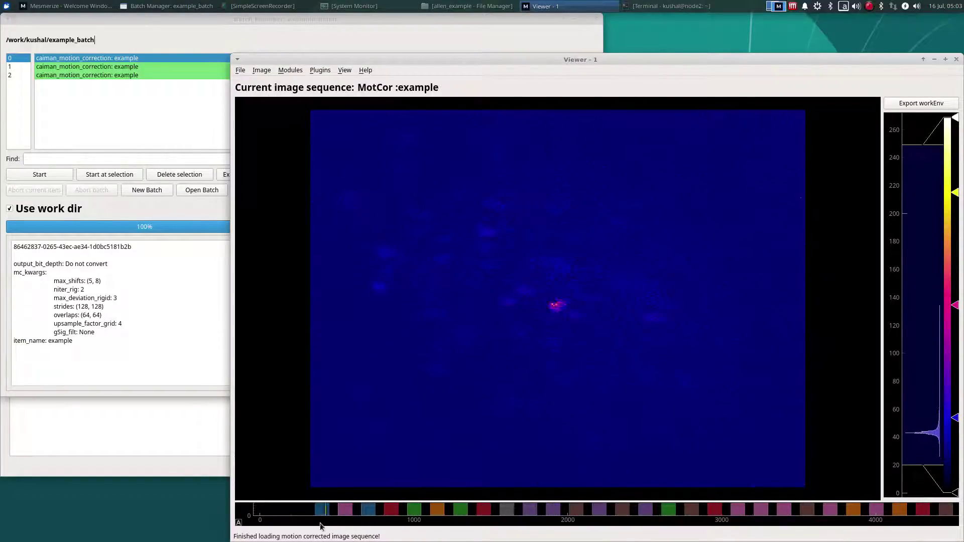
{"action": "left_click", "coordinate": [380, 513]}
{"action": "left_click_drag", "start_coordinate": [382, 523], "coordinate": [277, 518]}
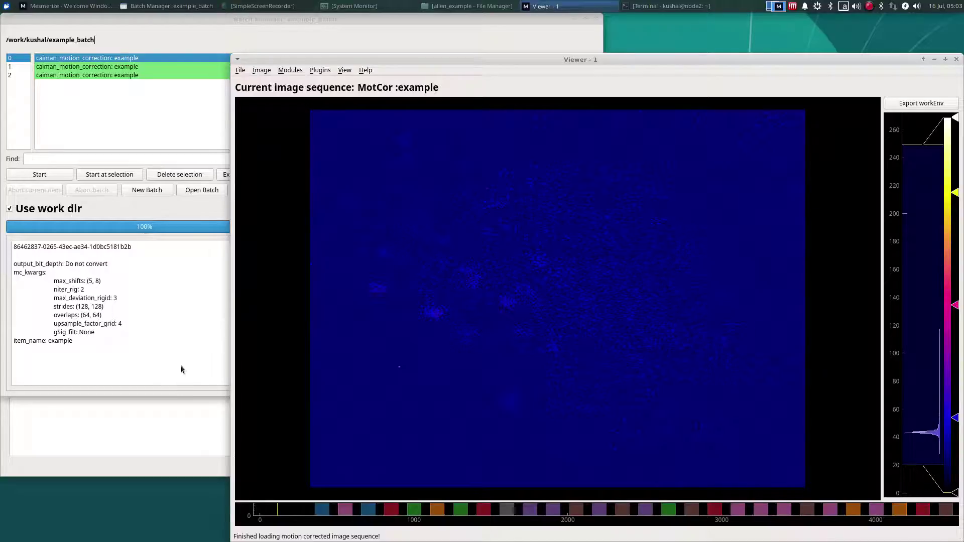
- Open Viewer 2 and show item 0's raw input in it via View Input
{"action": "key", "text": "alt+Tab"}
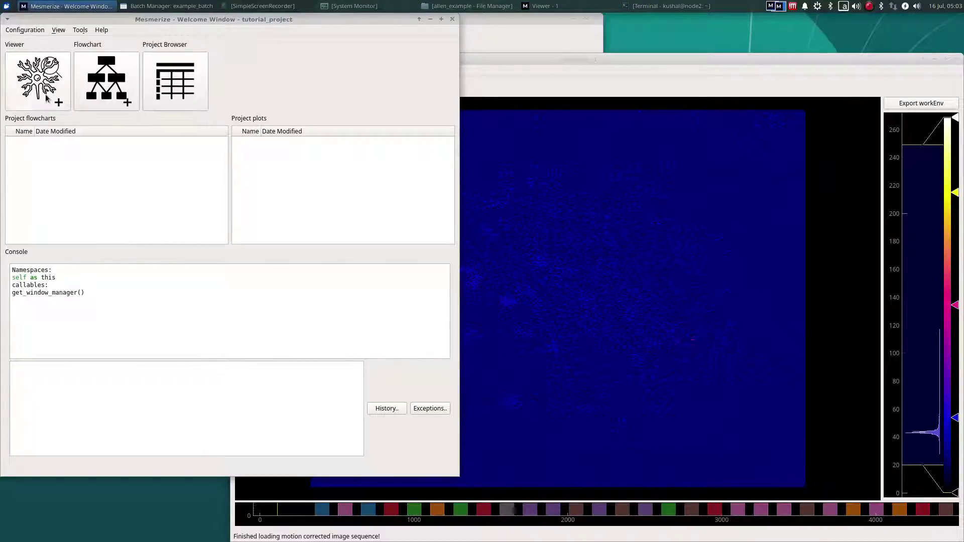
{"action": "left_click", "coordinate": [46, 98]}
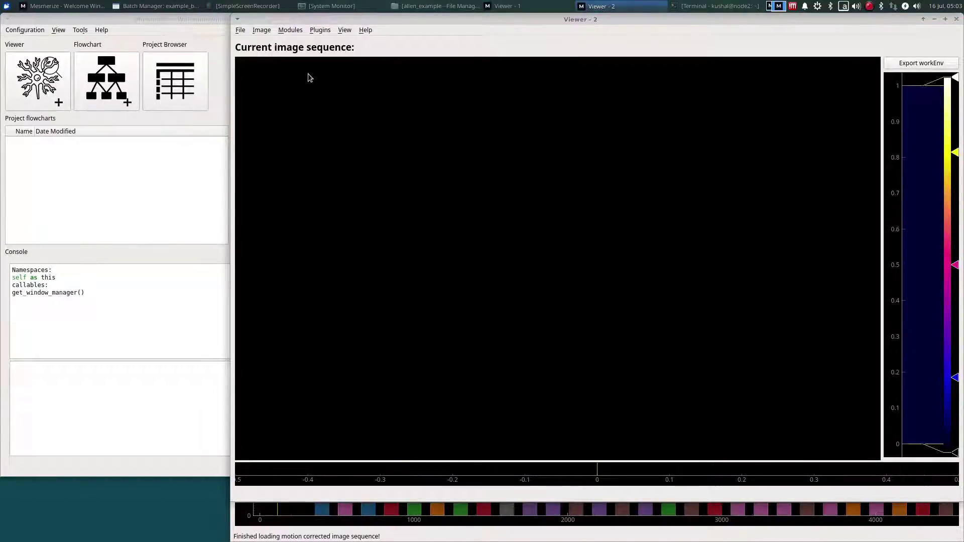
{"action": "left_click", "coordinate": [156, 6]}
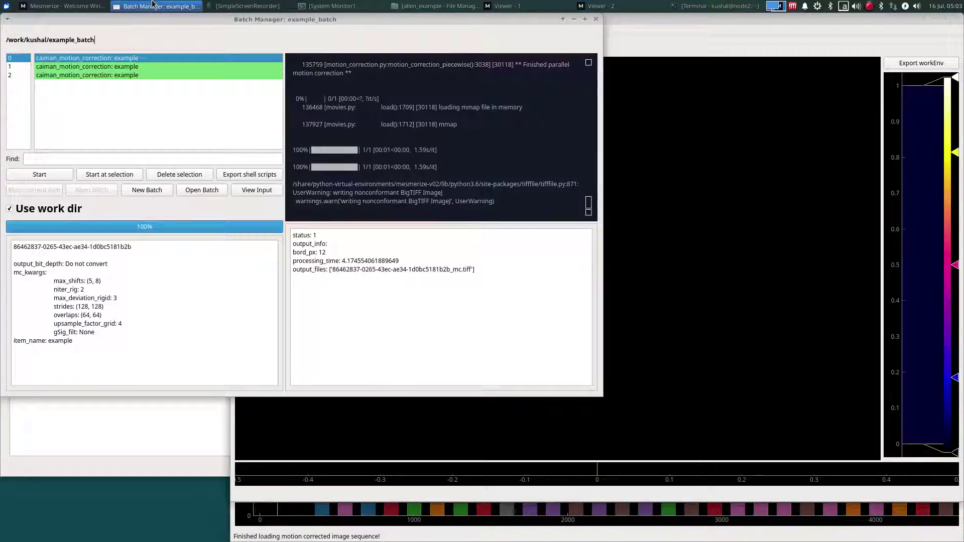
{"action": "left_click", "coordinate": [263, 191]}
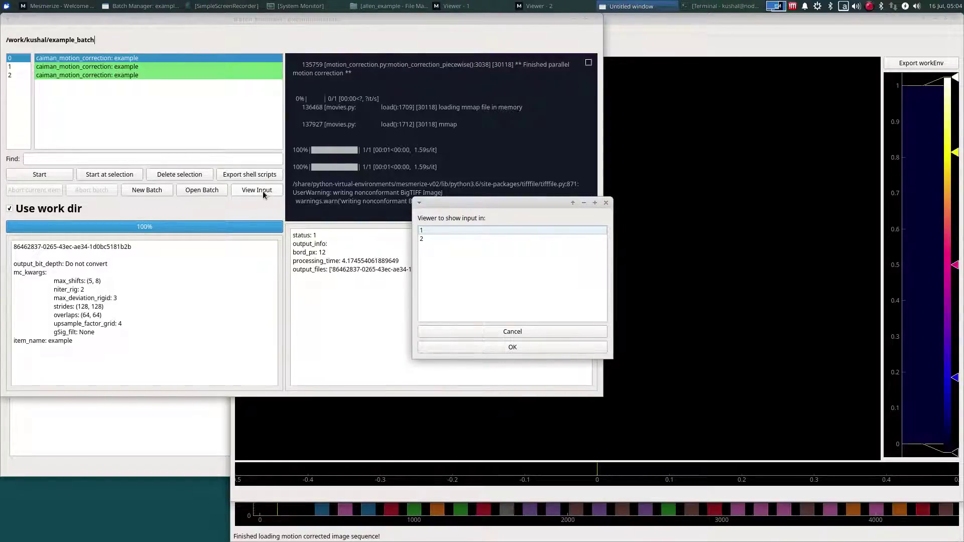
{"action": "left_click", "coordinate": [448, 238]}
{"action": "left_click", "coordinate": [559, 350]}
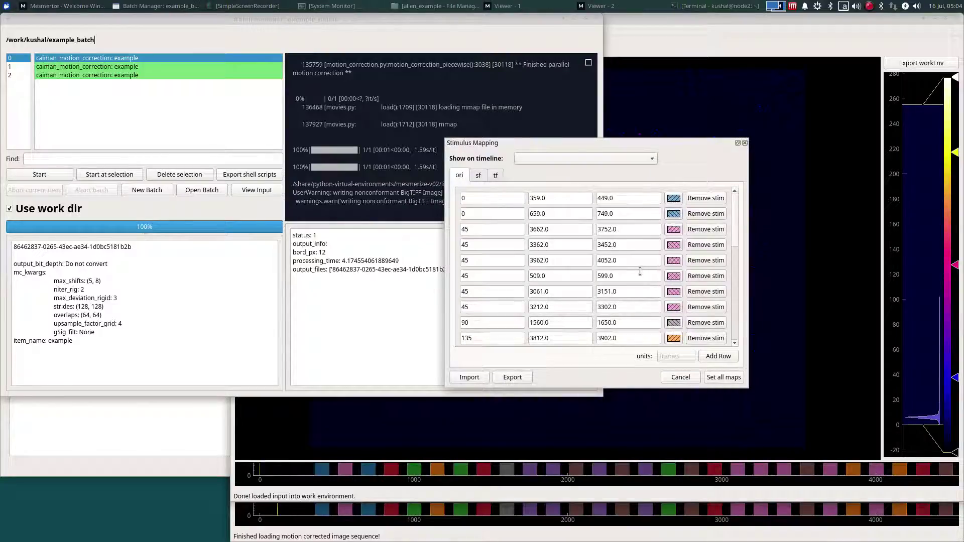
{"action": "left_click", "coordinate": [745, 143]}
{"action": "left_click", "coordinate": [666, 294]}
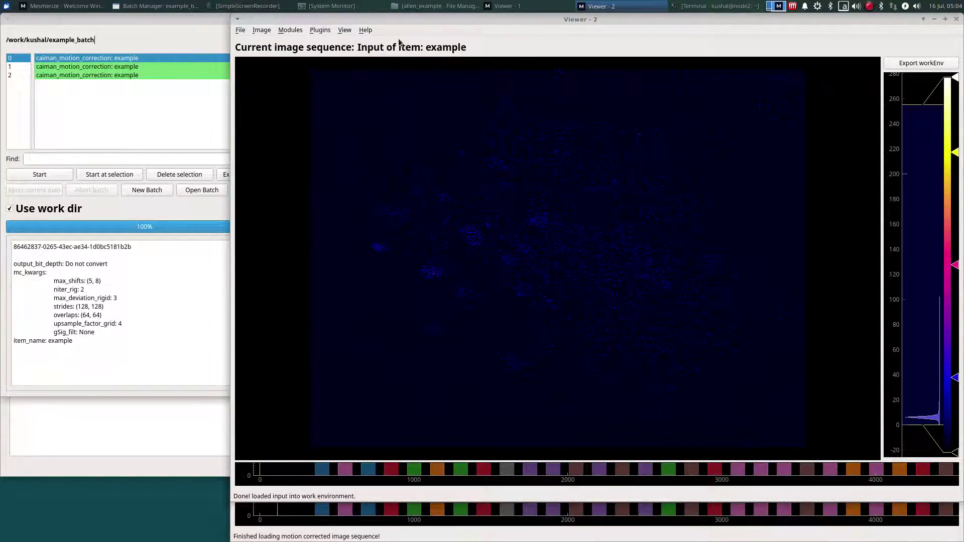
- Dock Viewer 2 on the left half and Viewer 1 on the right half, at frame 0
{"action": "left_click_drag", "start_coordinate": [596, 19], "coordinate": [3, 65]}
{"action": "left_click", "coordinate": [807, 186]}
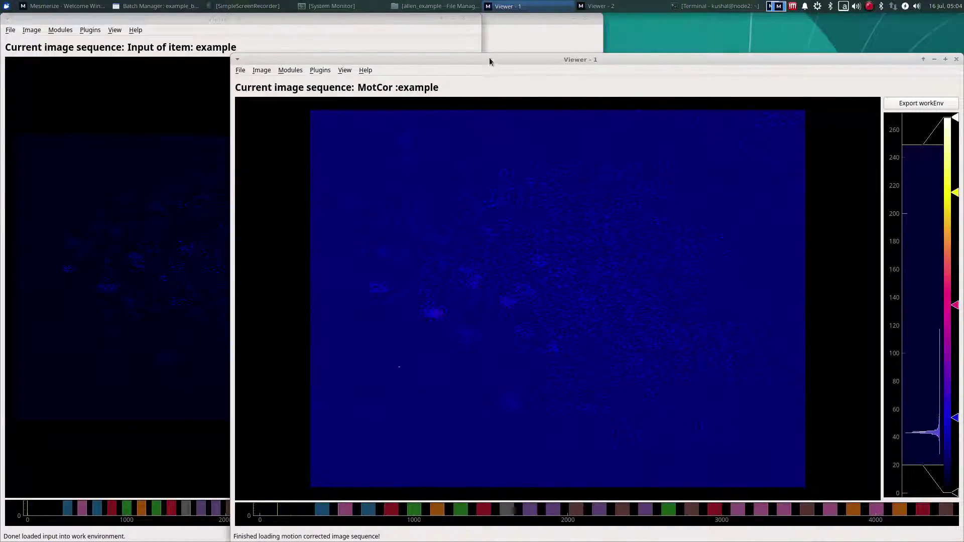
{"action": "left_click_drag", "start_coordinate": [492, 60], "coordinate": [961, 207]}
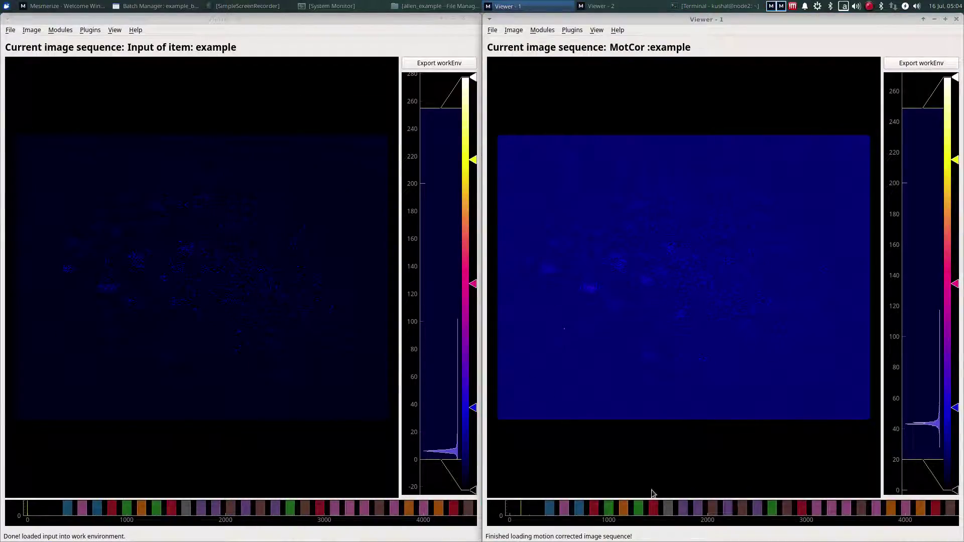
{"action": "left_click_drag", "start_coordinate": [521, 519], "coordinate": [508, 519]}
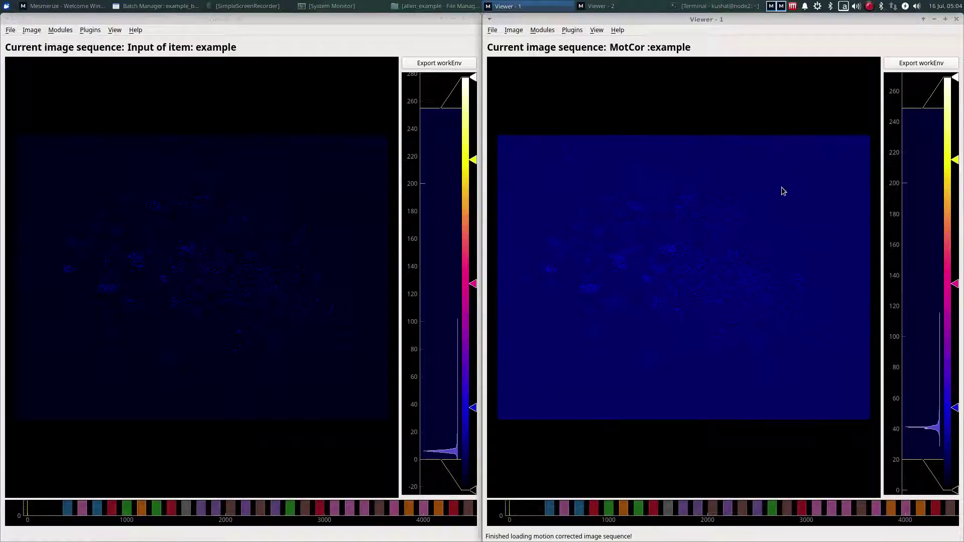
- Compute the raw input's mean projection and snap it to the left half
{"action": "left_click", "coordinate": [32, 30]}
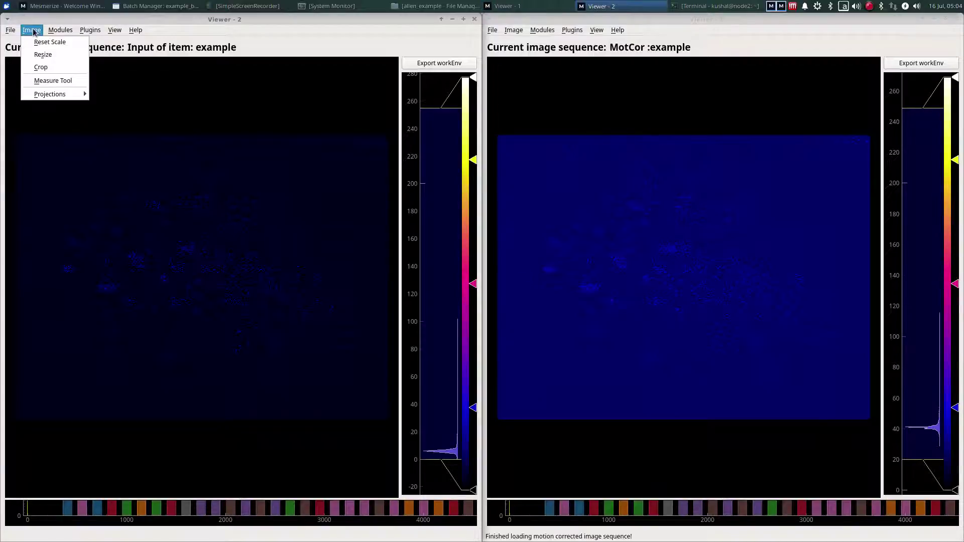
{"action": "mouse_move", "coordinate": [57, 95]}
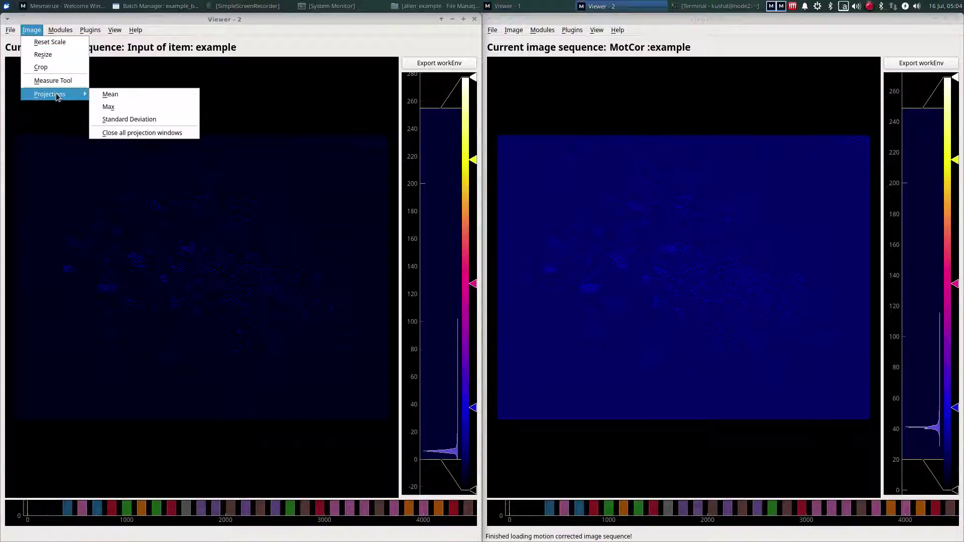
{"action": "left_click", "coordinate": [110, 94]}
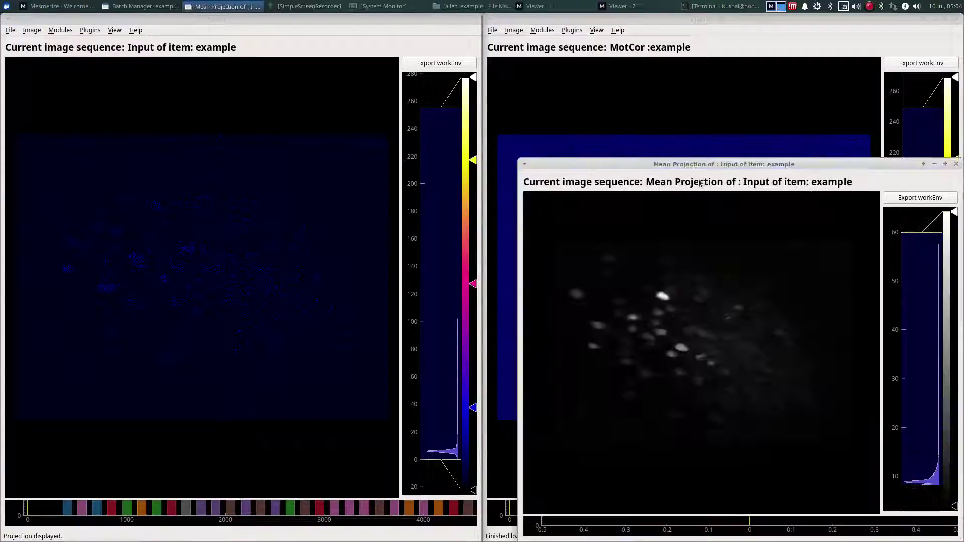
{"action": "left_click_drag", "start_coordinate": [714, 163], "coordinate": [513, 203]}
{"action": "key", "text": "super+Left"}
- Compute the motion-corrected sequence's mean projection and snap it to the right half
{"action": "left_click", "coordinate": [513, 30]}
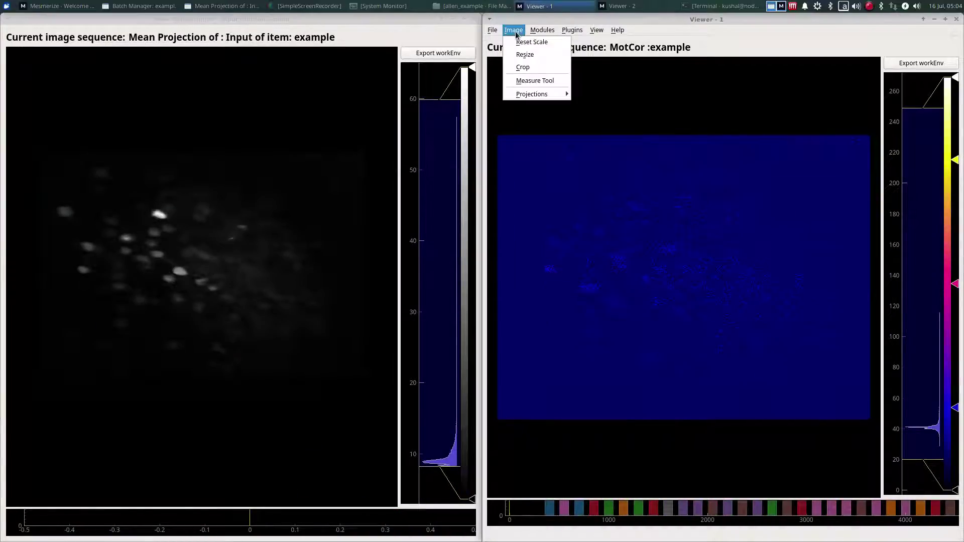
{"action": "mouse_move", "coordinate": [547, 94]}
{"action": "left_click", "coordinate": [590, 95]}
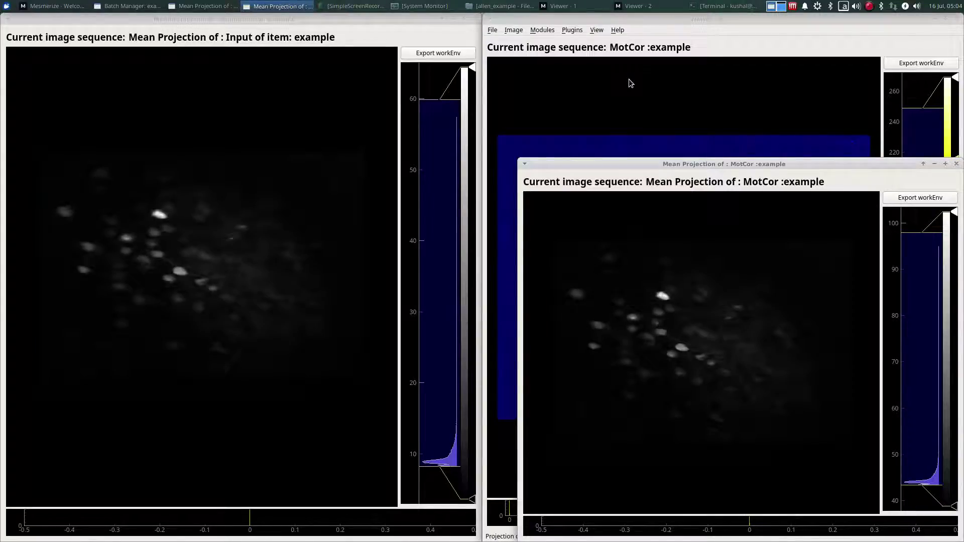
{"action": "left_click_drag", "start_coordinate": [720, 164], "coordinate": [961, 191]}
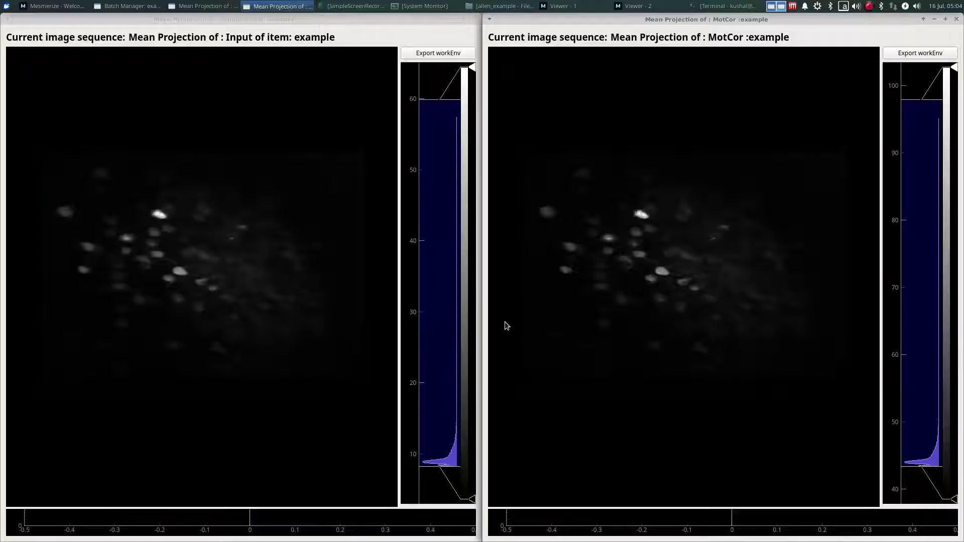
- Close both mean projection windows and the raw input viewer
{"action": "left_click", "coordinate": [475, 20]}
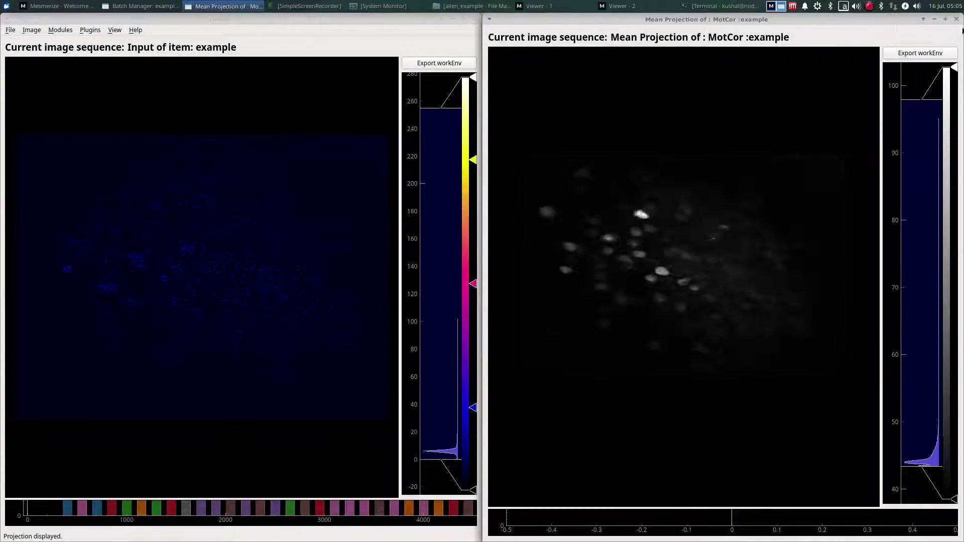
{"action": "left_click", "coordinate": [957, 20]}
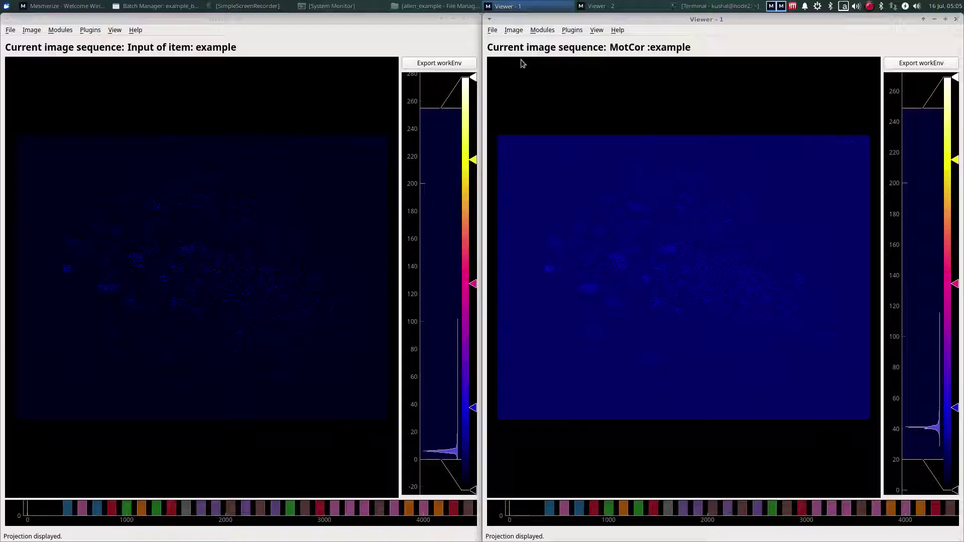
{"action": "left_click", "coordinate": [474, 19]}
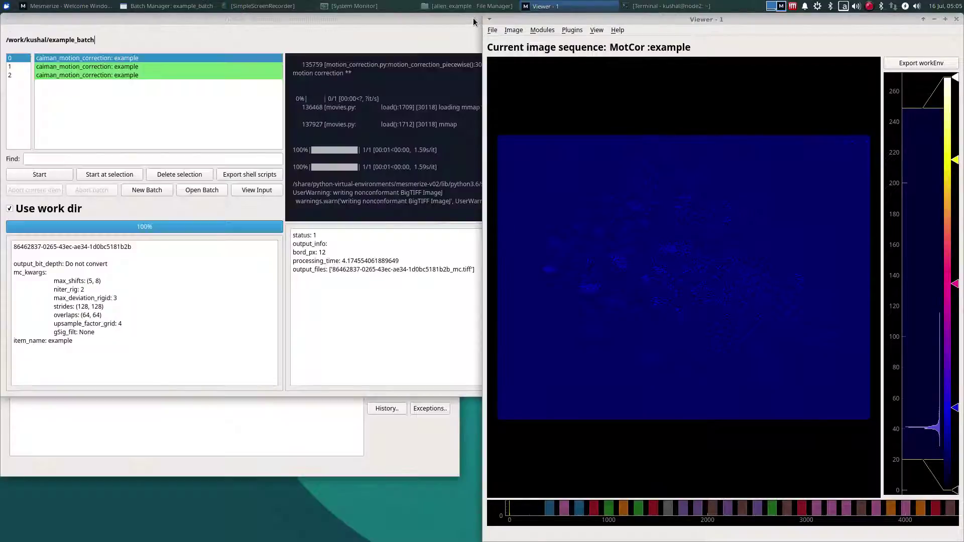
- Load item 1's motion-corrected output, widen the viewer and scrub through its frames
{"action": "double_click", "coordinate": [126, 69]}
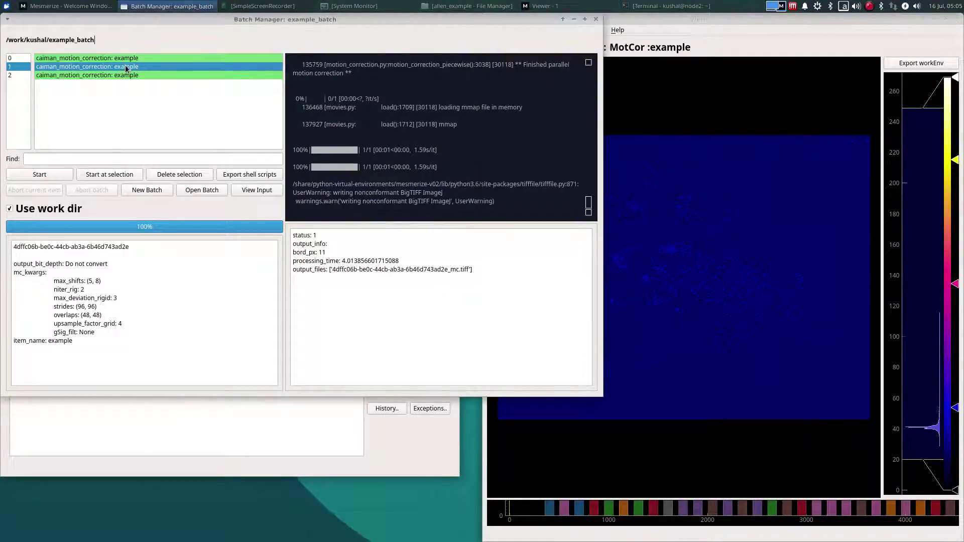
{"action": "left_click", "coordinate": [742, 355]}
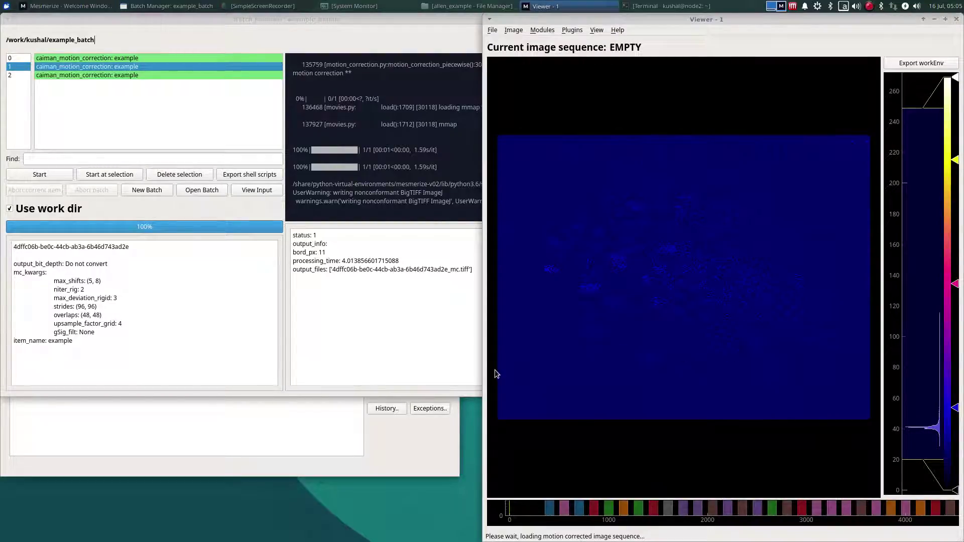
{"action": "left_click_drag", "start_coordinate": [484, 369], "coordinate": [344, 368]}
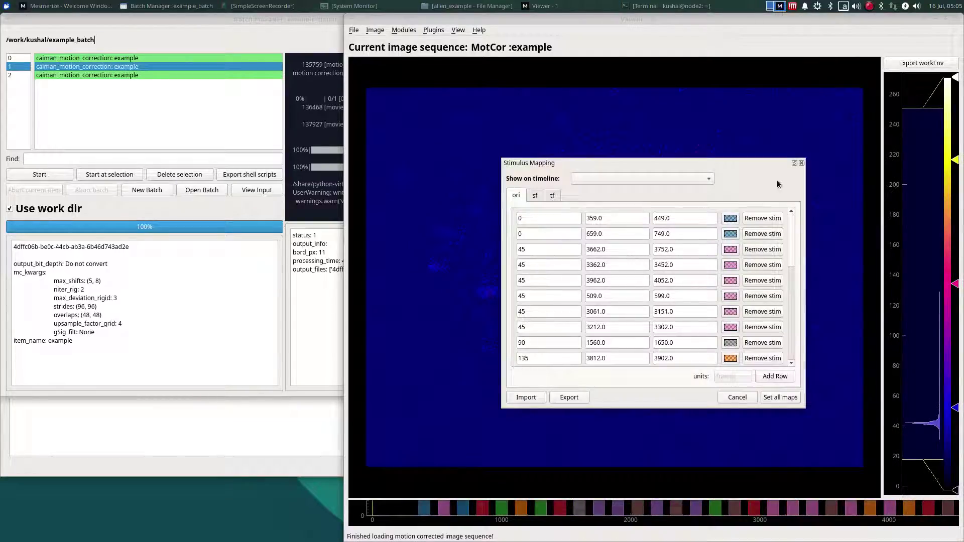
{"action": "left_click", "coordinate": [802, 163]}
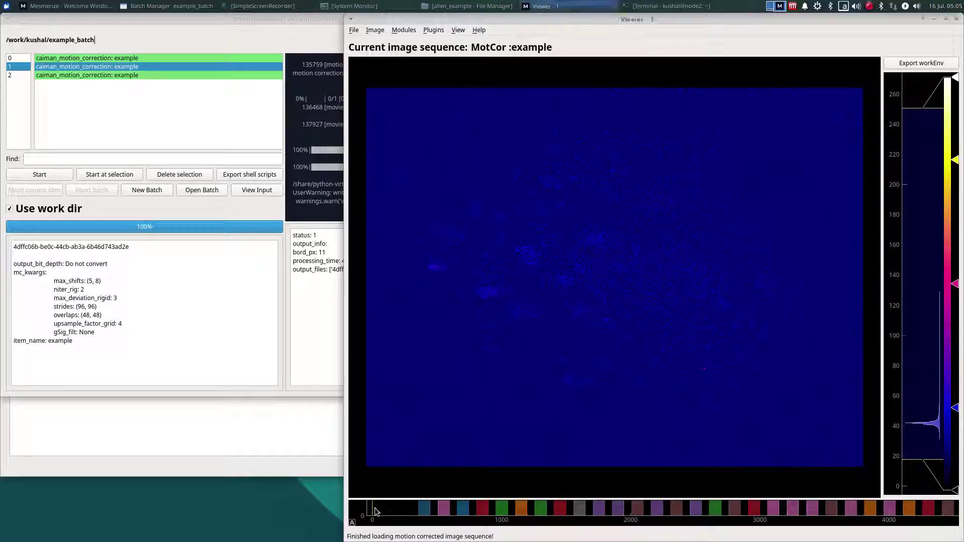
{"action": "left_click_drag", "start_coordinate": [433, 509], "coordinate": [931, 511]}
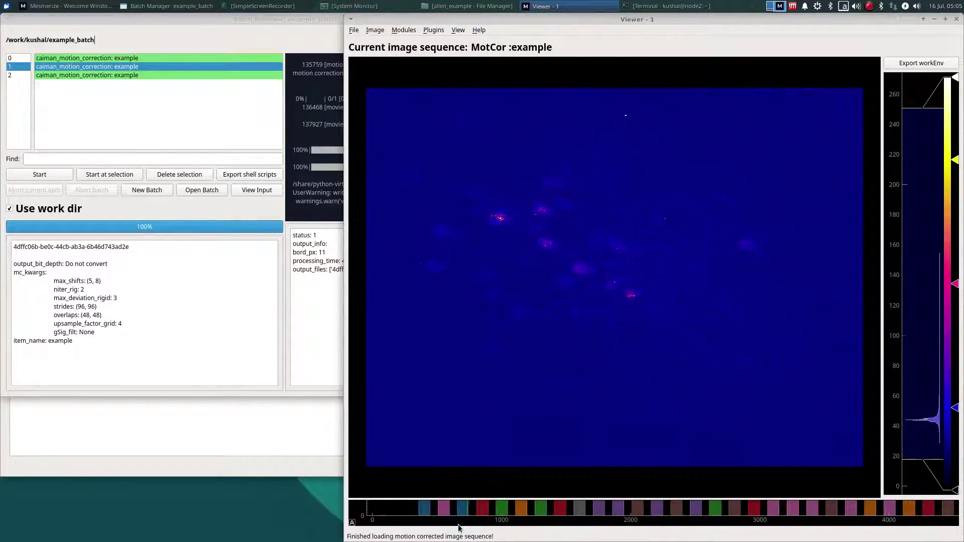
- Load item 2's motion-corrected output and scrub to about frame 3200, then back to 300
{"action": "double_click", "coordinate": [91, 76]}
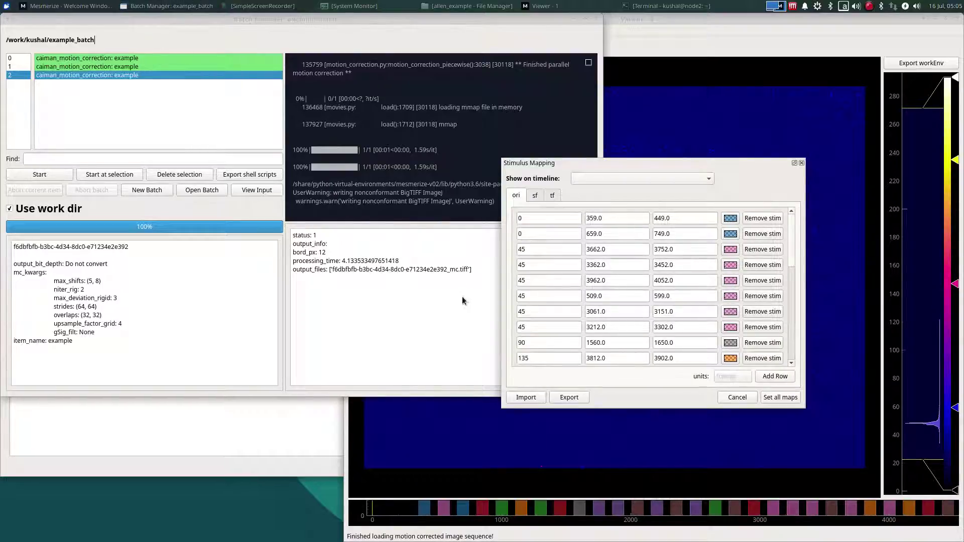
{"action": "left_click", "coordinate": [801, 163]}
{"action": "left_click", "coordinate": [483, 461]}
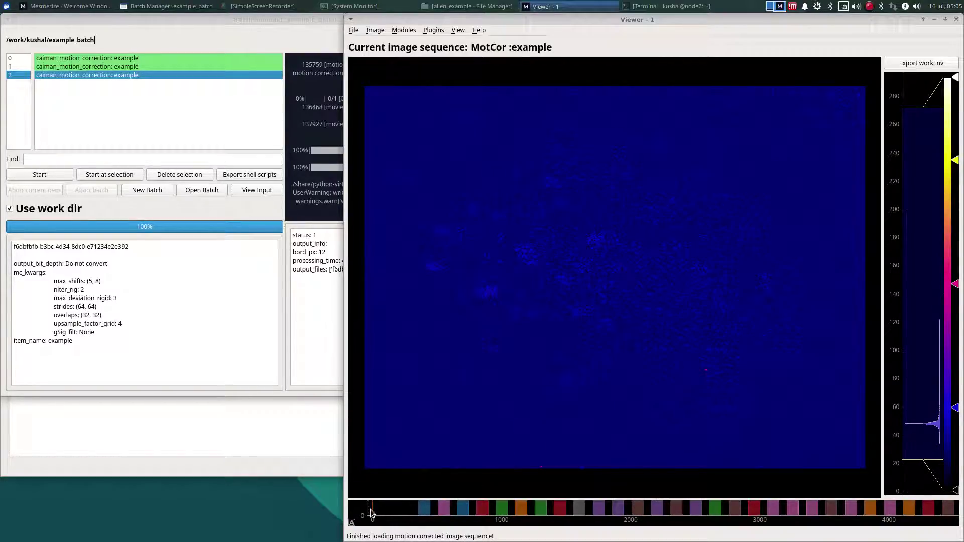
{"action": "left_click_drag", "start_coordinate": [371, 512], "coordinate": [786, 522]}
{"action": "left_click", "coordinate": [404, 521]}
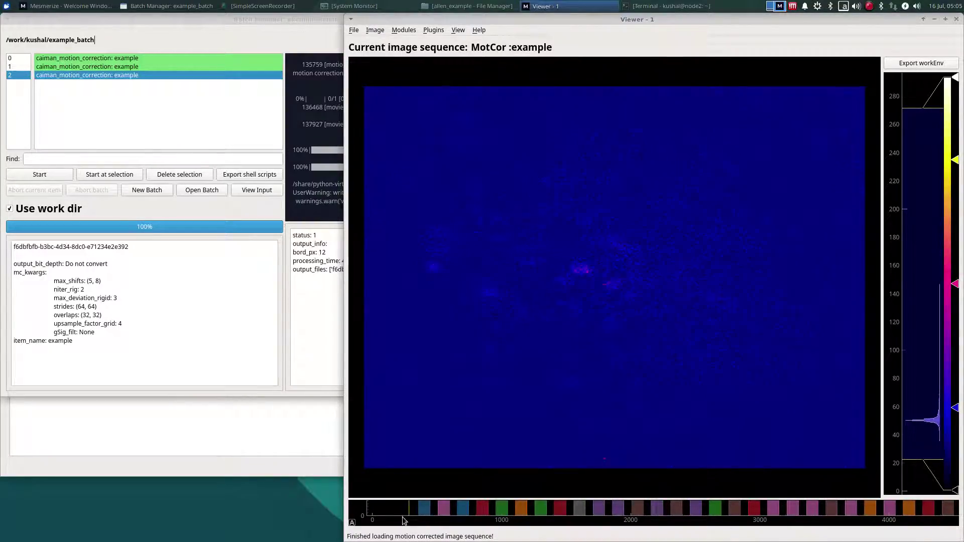
- Reload item 1's motion-corrected output and dismiss the Stimulus Mapping dialog
{"action": "double_click", "coordinate": [171, 66]}
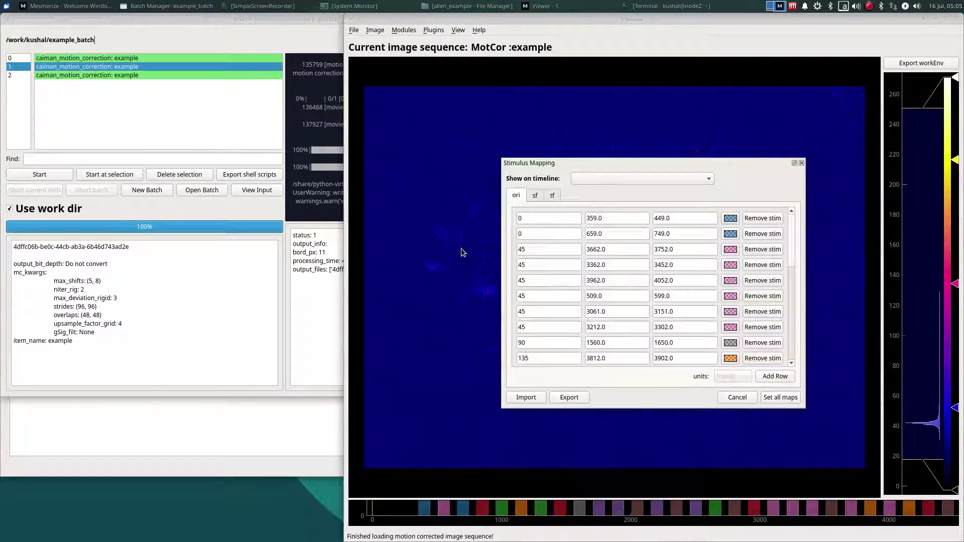
{"action": "left_click", "coordinate": [802, 163]}
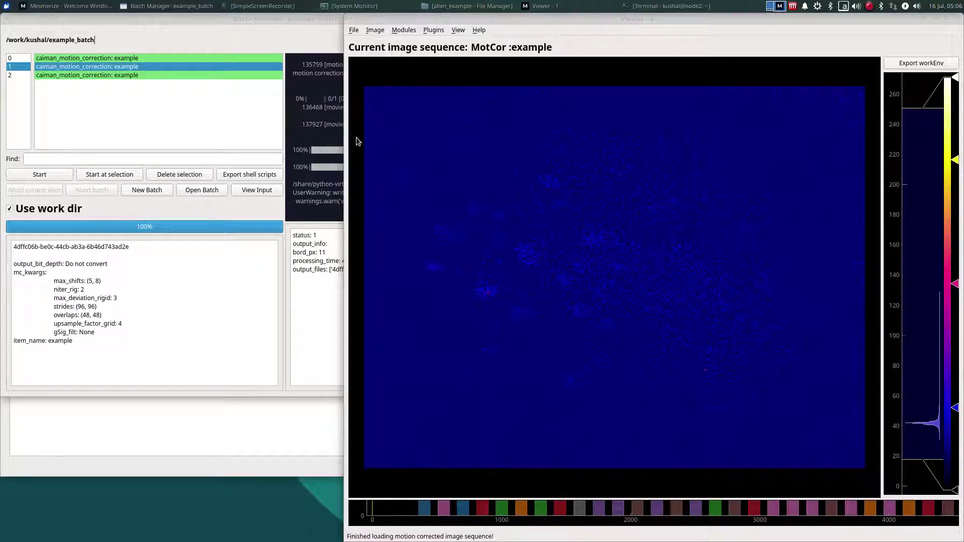
{"action": "left_click", "coordinate": [375, 30]}
{"action": "mouse_move", "coordinate": [411, 96]}
{"action": "left_click", "coordinate": [453, 95]}
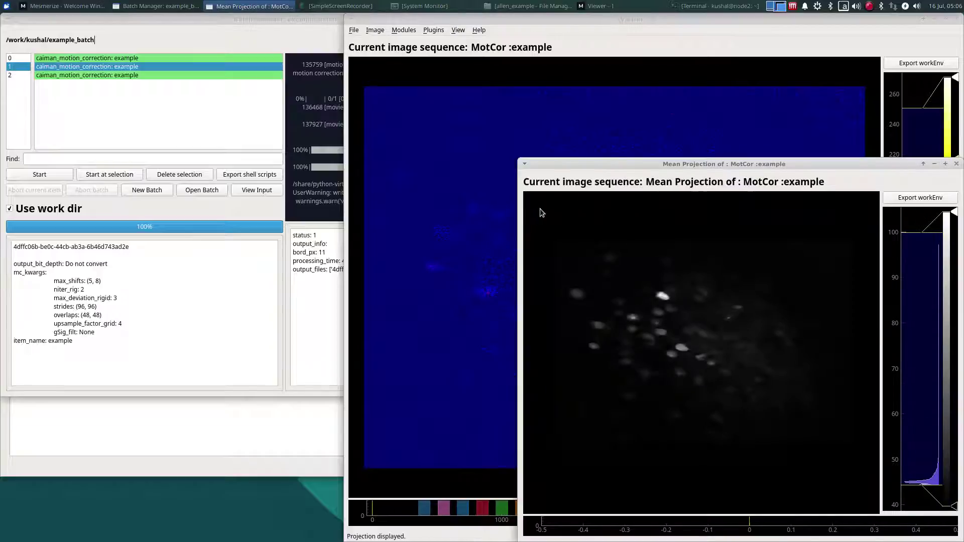
{"action": "double_click", "coordinate": [752, 164]}
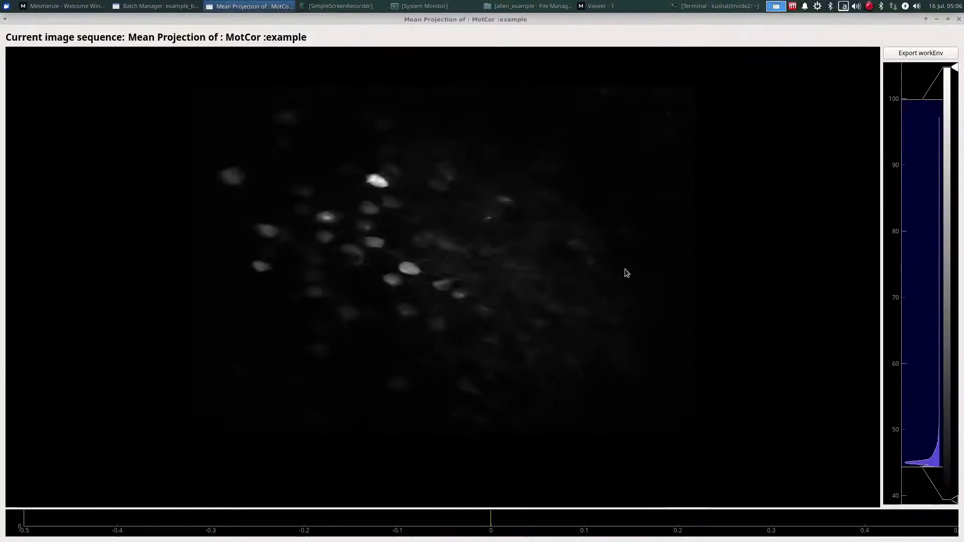
{"action": "left_click", "coordinate": [958, 20]}
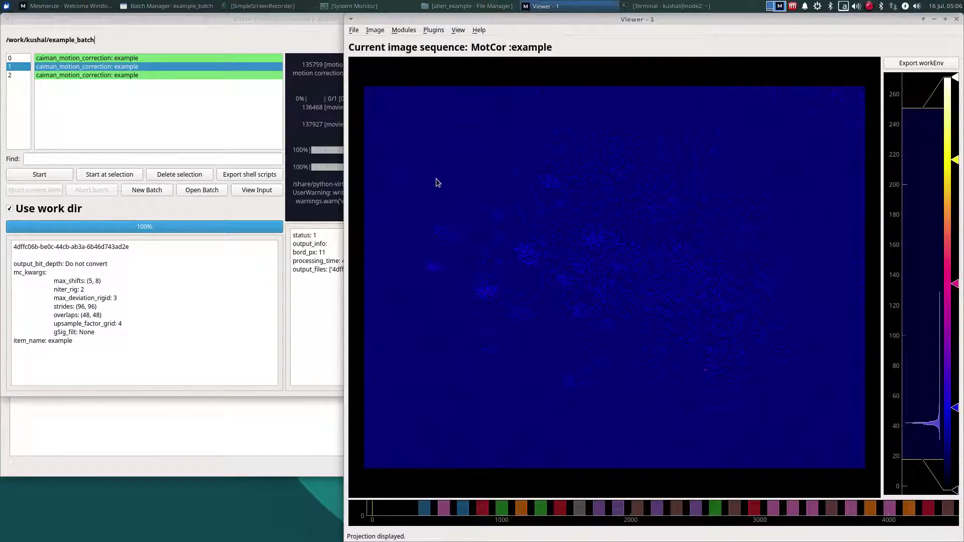
- Open CaImAn toolbox > CNMF and dock it into the maximized MotCor :example viewer
{"action": "left_click", "coordinate": [404, 30]}
{"action": "mouse_move", "coordinate": [442, 54]}
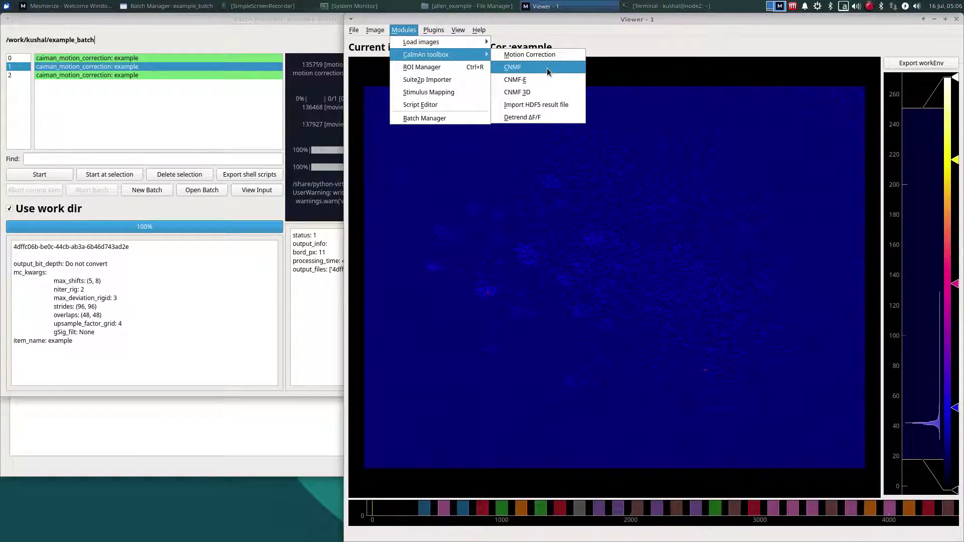
{"action": "left_click", "coordinate": [548, 72]}
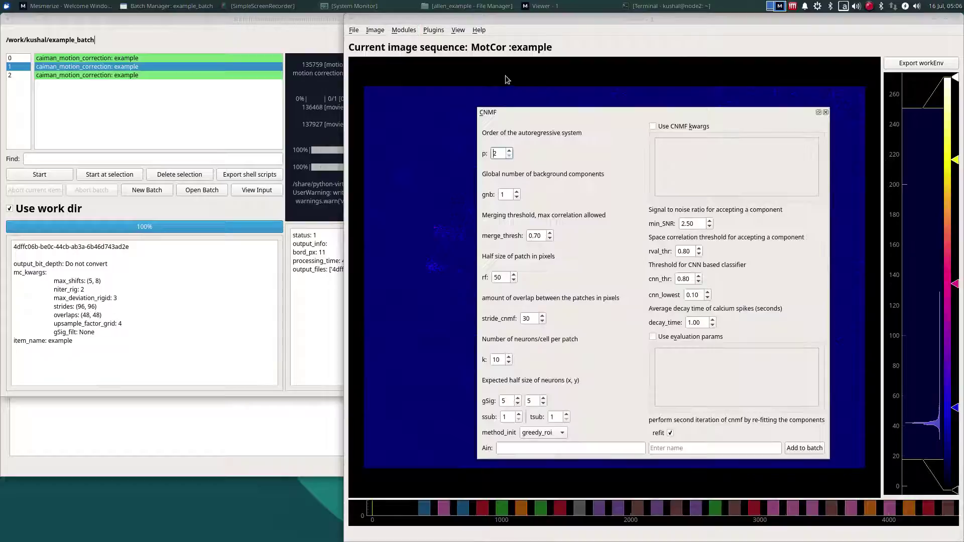
{"action": "double_click", "coordinate": [527, 21]}
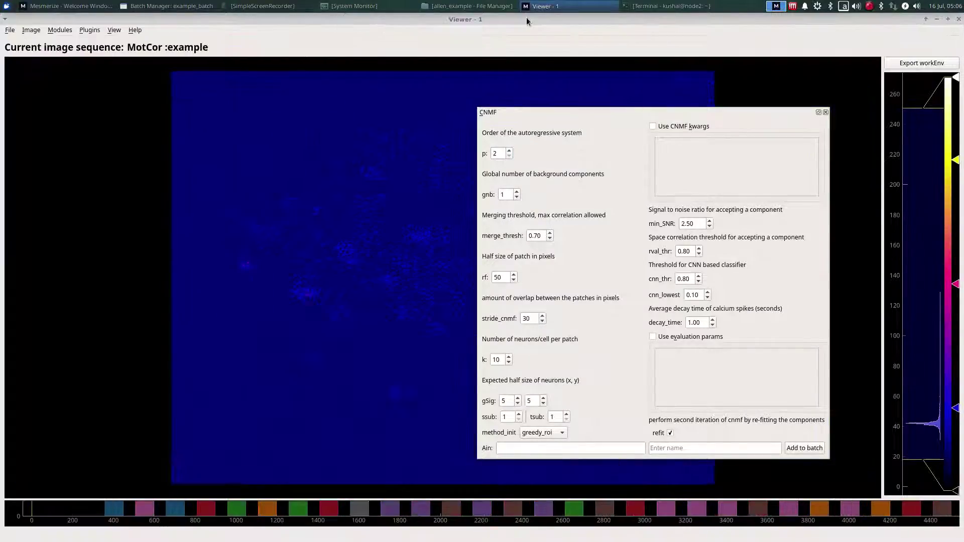
{"action": "left_click", "coordinate": [818, 112]}
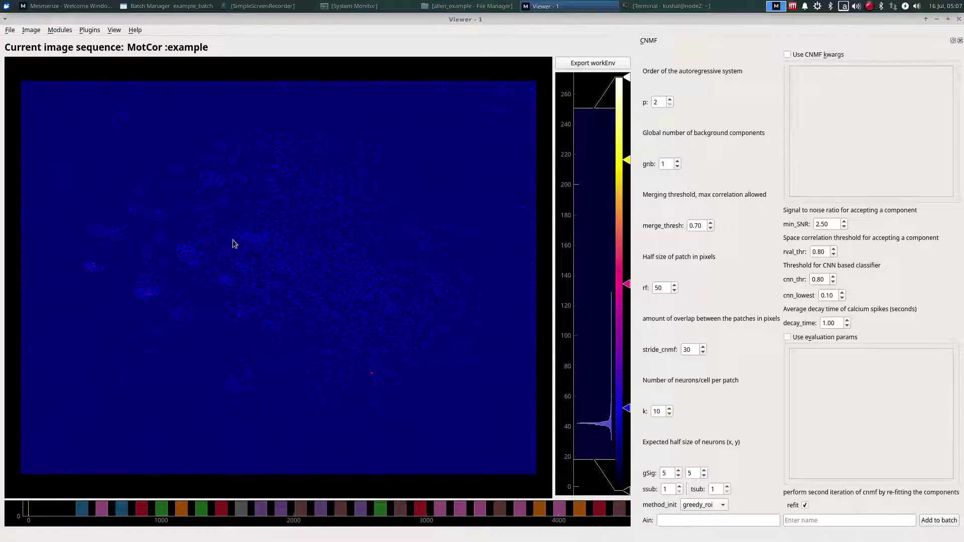
- Add an elliptical ROI from the ROI Manager and place it over a bright cell near frame 300
{"action": "left_click", "coordinate": [61, 31]}
{"action": "mouse_move", "coordinate": [72, 57]}
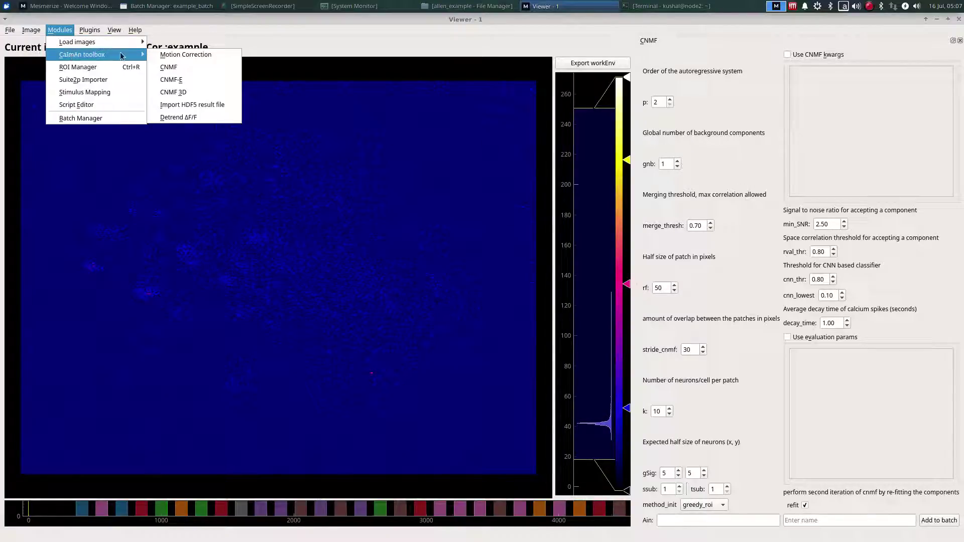
{"action": "left_click", "coordinate": [119, 69]}
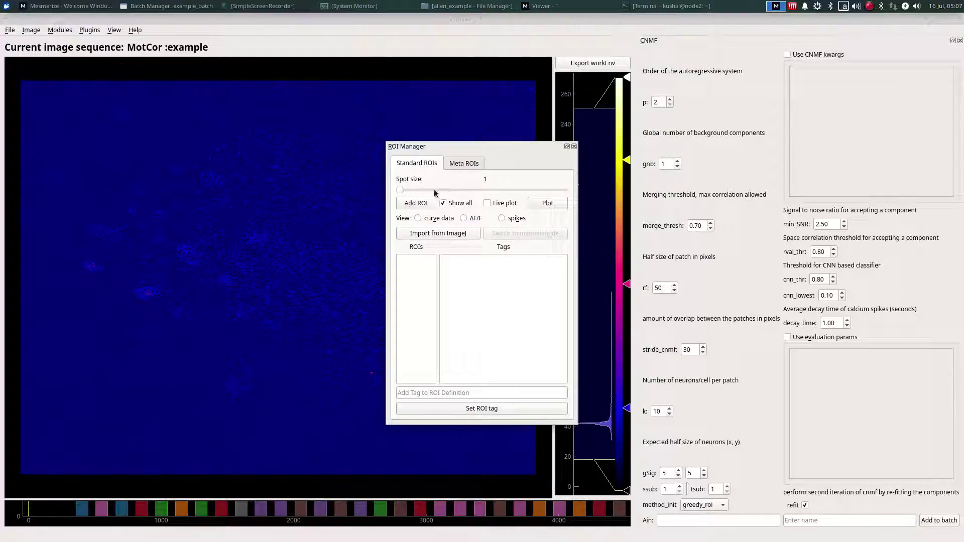
{"action": "left_click", "coordinate": [423, 205]}
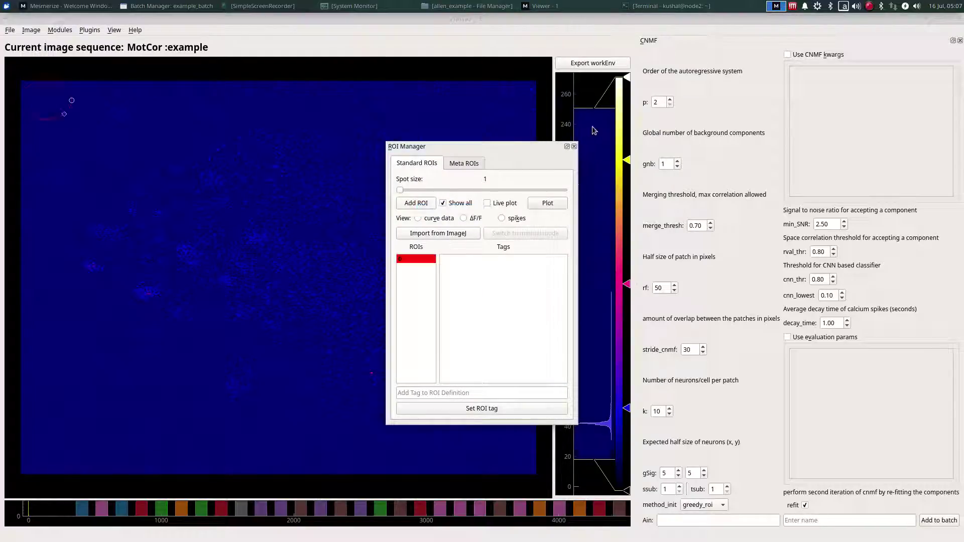
{"action": "left_click", "coordinate": [573, 146]}
{"action": "left_click_drag", "start_coordinate": [50, 106], "coordinate": [240, 229]}
{"action": "left_click_drag", "start_coordinate": [28, 510], "coordinate": [159, 511]}
{"action": "left_click_drag", "start_coordinate": [237, 232], "coordinate": [161, 220]}
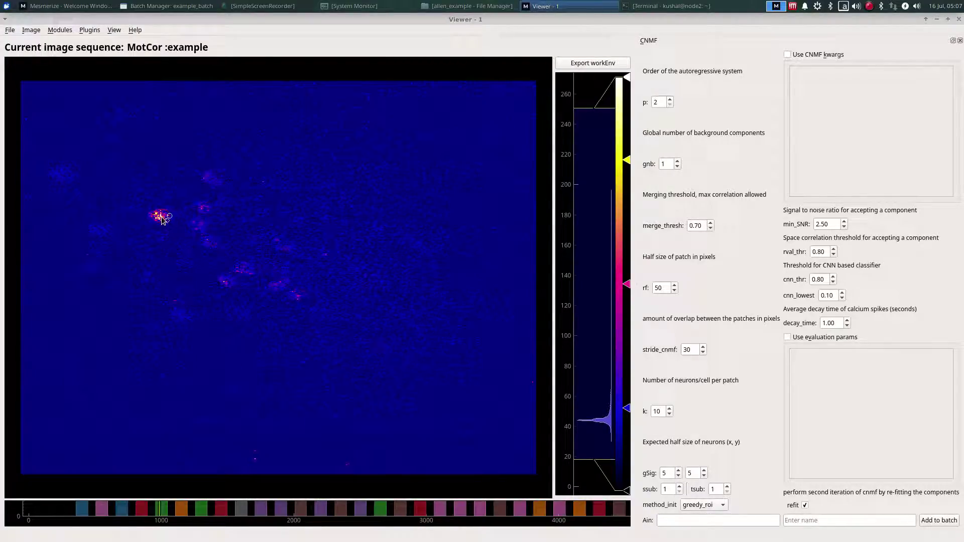
- Dock the ROI Manager, enlarge the trace plot and move the ROI off the cell
{"action": "left_click", "coordinate": [60, 30]}
{"action": "left_click", "coordinate": [78, 68]}
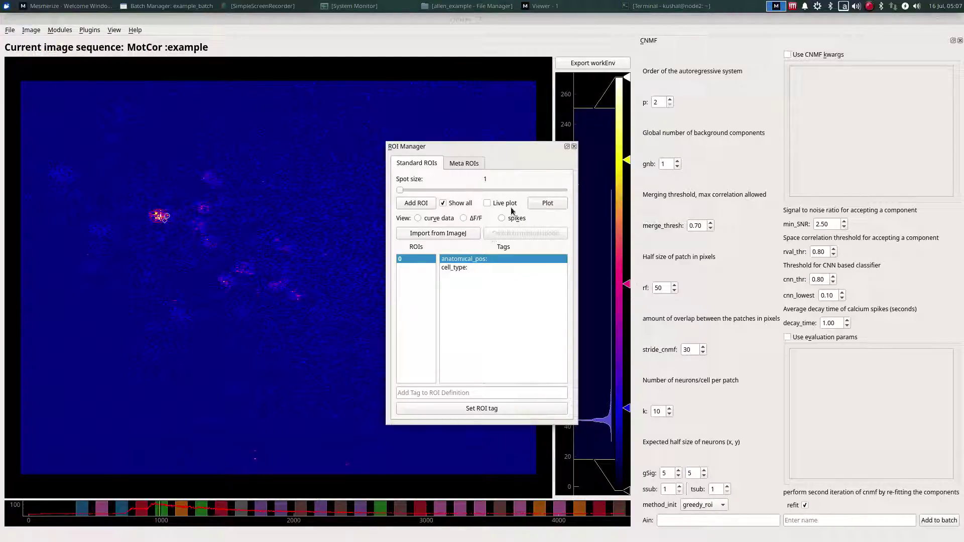
{"action": "left_click", "coordinate": [566, 148]}
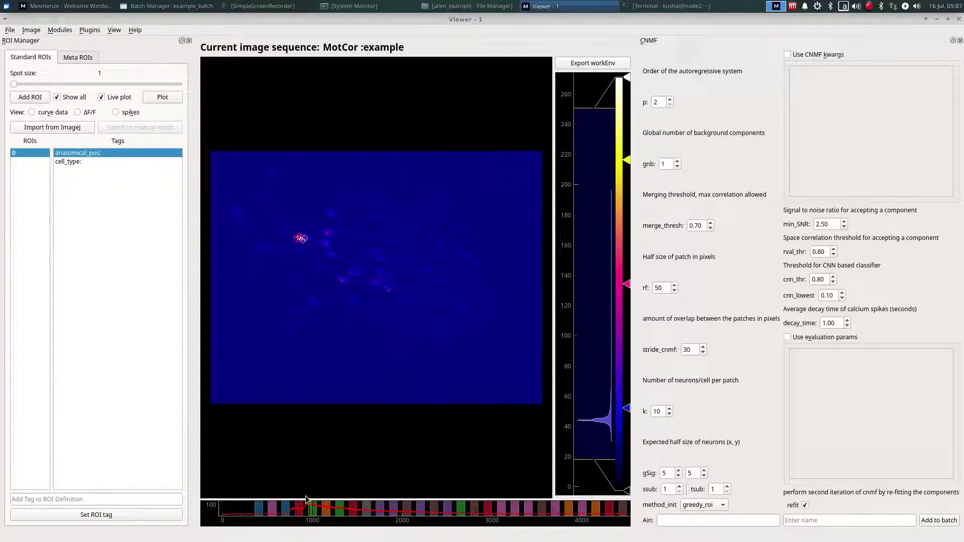
{"action": "left_click_drag", "start_coordinate": [310, 501], "coordinate": [316, 411]}
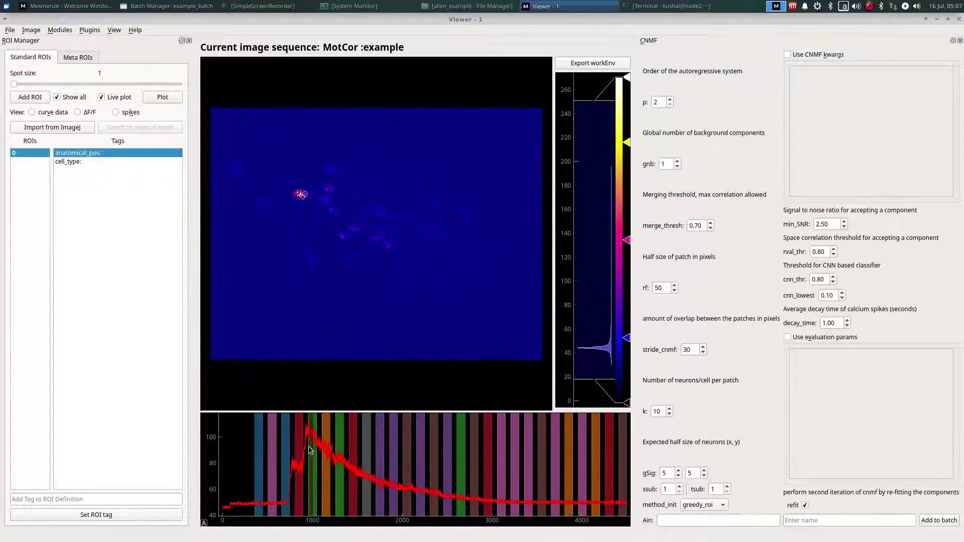
{"action": "mouse_move", "coordinate": [310, 481]}
{"action": "left_mouse_down"}
{"action": "mouse_move", "coordinate": [300, 485]}
{"action": "mouse_move", "coordinate": [308, 486]}
{"action": "left_mouse_up"}
{"action": "scroll", "coordinate": [308, 160], "scroll_direction": "up", "scroll_amount": 2}
{"action": "mouse_move", "coordinate": [293, 224]}
{"action": "left_mouse_down"}
{"action": "mouse_move", "coordinate": [346, 217]}
{"action": "mouse_move", "coordinate": [353, 185]}
{"action": "left_mouse_up"}
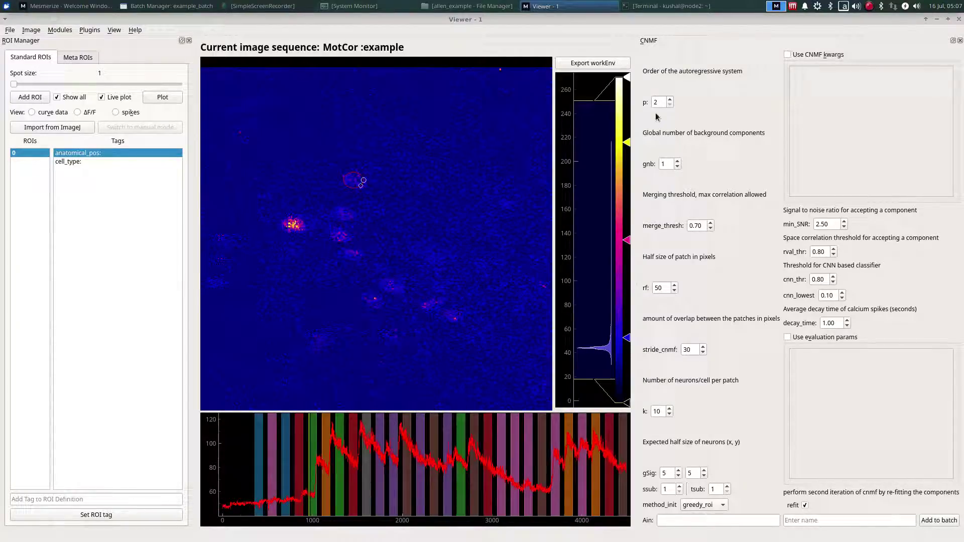
- Close the ROI Manager, delete the circular ROI and fit the whole image with View All
{"action": "left_click", "coordinate": [189, 41]}
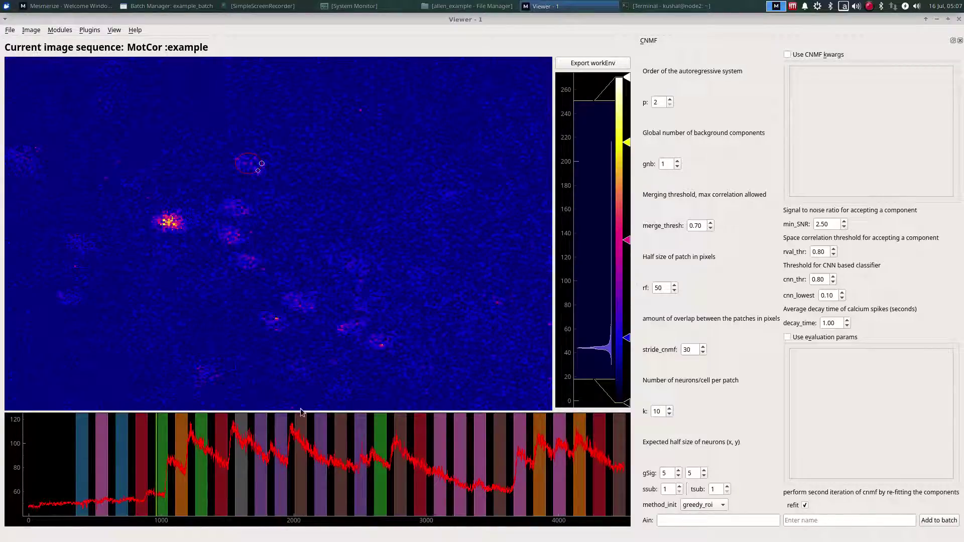
{"action": "left_click_drag", "start_coordinate": [307, 412], "coordinate": [307, 489]}
{"action": "right_click", "coordinate": [244, 183]}
{"action": "left_click", "coordinate": [258, 186]}
{"action": "right_click", "coordinate": [256, 252]}
{"action": "left_click", "coordinate": [263, 256]}
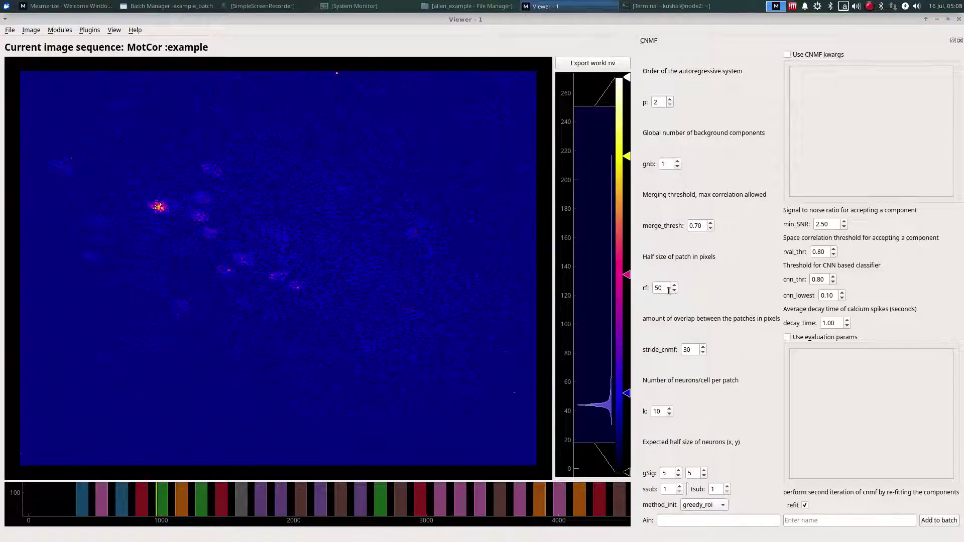
- Draw a Measure Tool line across neighbouring cells on the image
{"action": "left_click", "coordinate": [32, 30]}
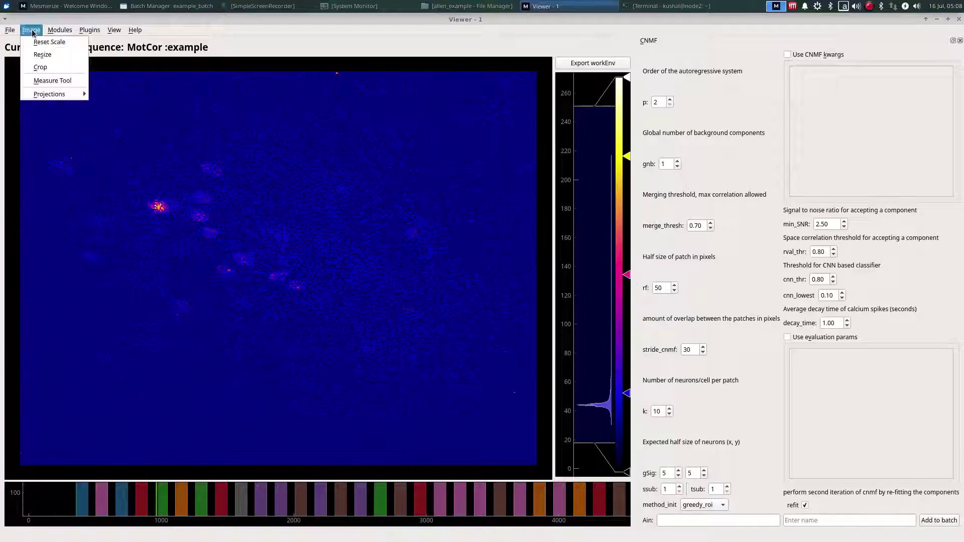
{"action": "left_click", "coordinate": [52, 81]}
{"action": "left_click", "coordinate": [56, 215]}
{"action": "left_click_drag", "start_coordinate": [251, 222], "coordinate": [239, 214]}
- Set rf to 80 and stride_cnmf to 50 while adjusting the measurement line between cells
{"action": "double_click", "coordinate": [664, 285]}
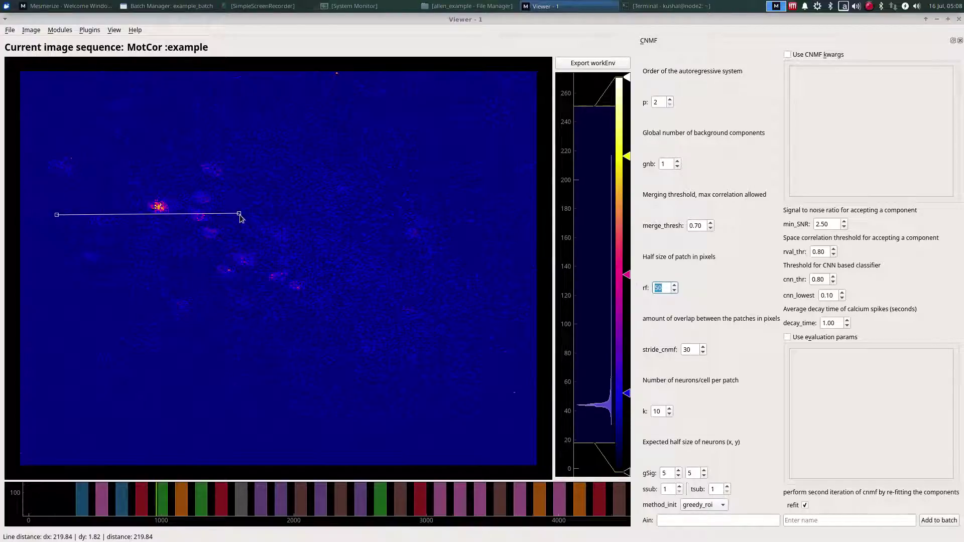
{"action": "left_click_drag", "start_coordinate": [239, 214], "coordinate": [182, 191]}
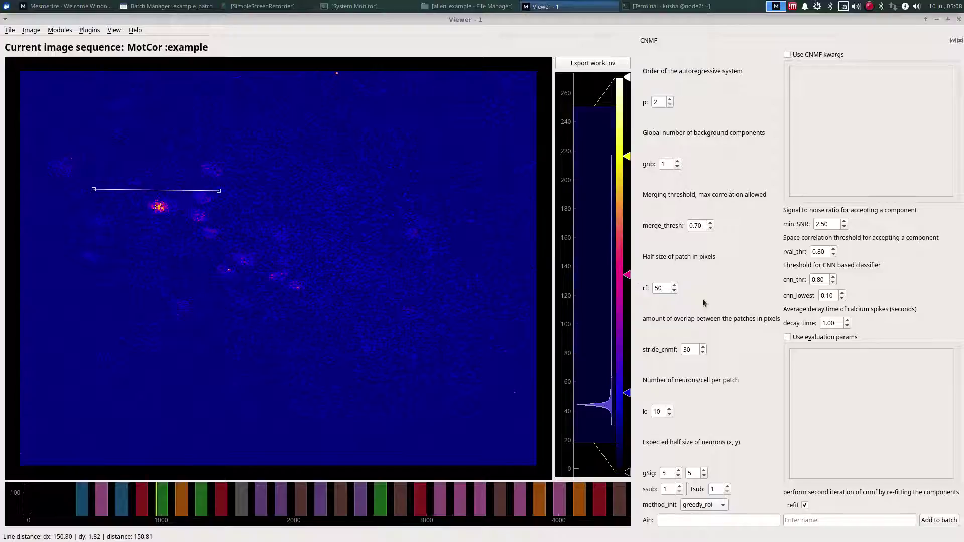
{"action": "left_click_drag", "start_coordinate": [668, 290], "coordinate": [648, 287]}
{"action": "key", "text": "Tab"}
{"action": "key", "text": "Tab"}
{"action": "left_click_drag", "start_coordinate": [93, 189], "coordinate": [223, 302]}
{"action": "mouse_move", "coordinate": [156, 500]}
{"action": "left_mouse_down"}
{"action": "mouse_move", "coordinate": [479, 502]}
{"action": "mouse_move", "coordinate": [304, 502]}
{"action": "left_mouse_up"}
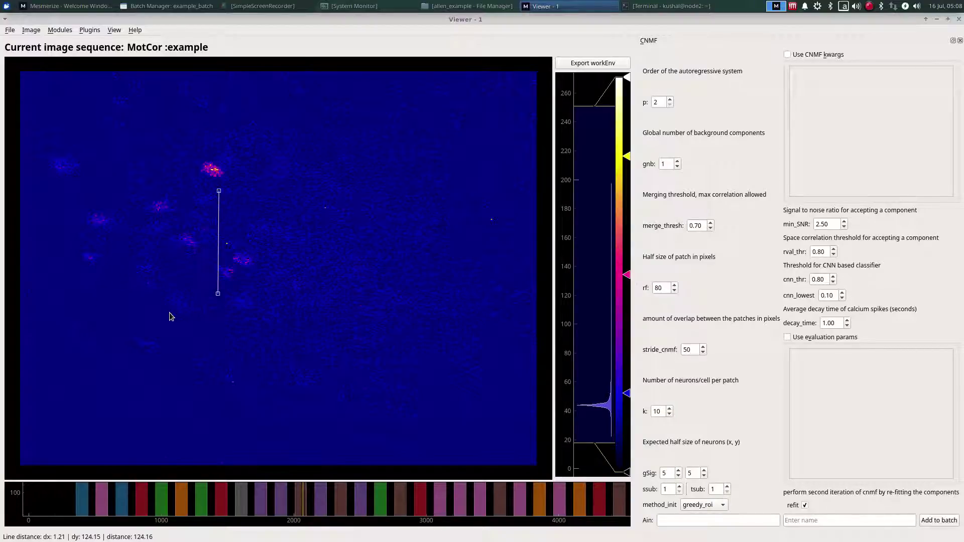
- Set k to 12 and fit the measurement line across a bright cell's edges
{"action": "double_click", "coordinate": [658, 411]}
{"action": "left_click_drag", "start_coordinate": [177, 188], "coordinate": [200, 228]}
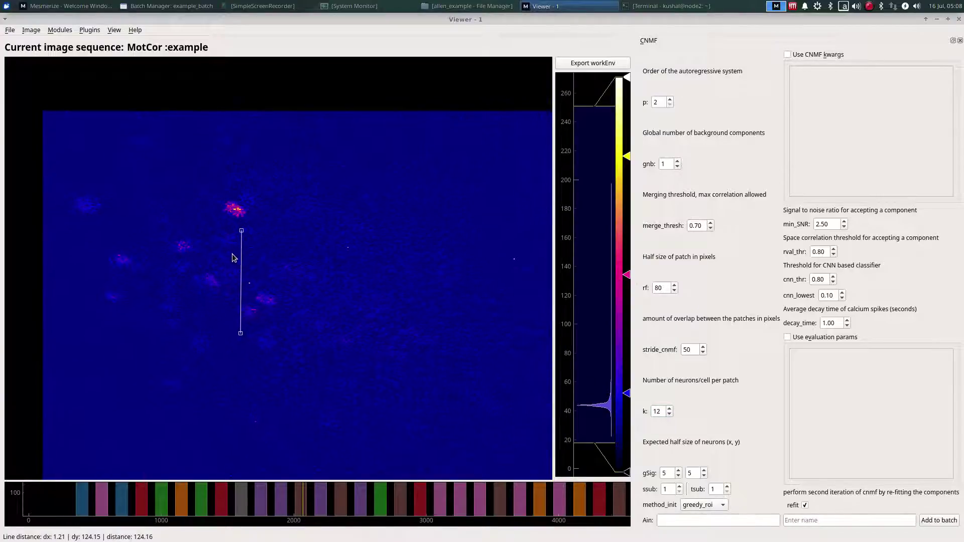
{"action": "left_click_drag", "start_coordinate": [241, 258], "coordinate": [226, 236]}
{"action": "left_click_drag", "start_coordinate": [225, 312], "coordinate": [246, 216]}
{"action": "scroll", "coordinate": [211, 196], "scroll_direction": "up", "scroll_amount": 5}
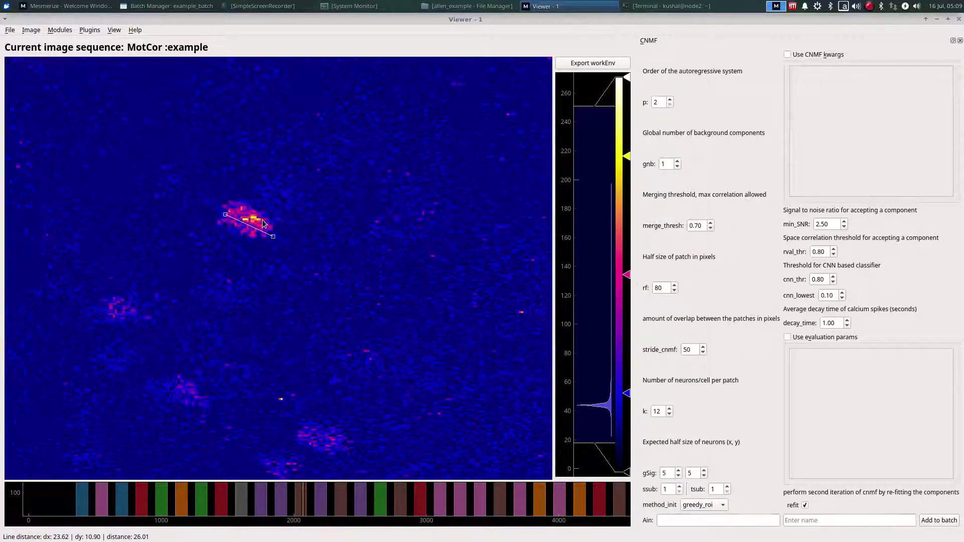
{"action": "left_click_drag", "start_coordinate": [206, 221], "coordinate": [203, 215]}
{"action": "left_click_drag", "start_coordinate": [294, 264], "coordinate": [282, 255]}
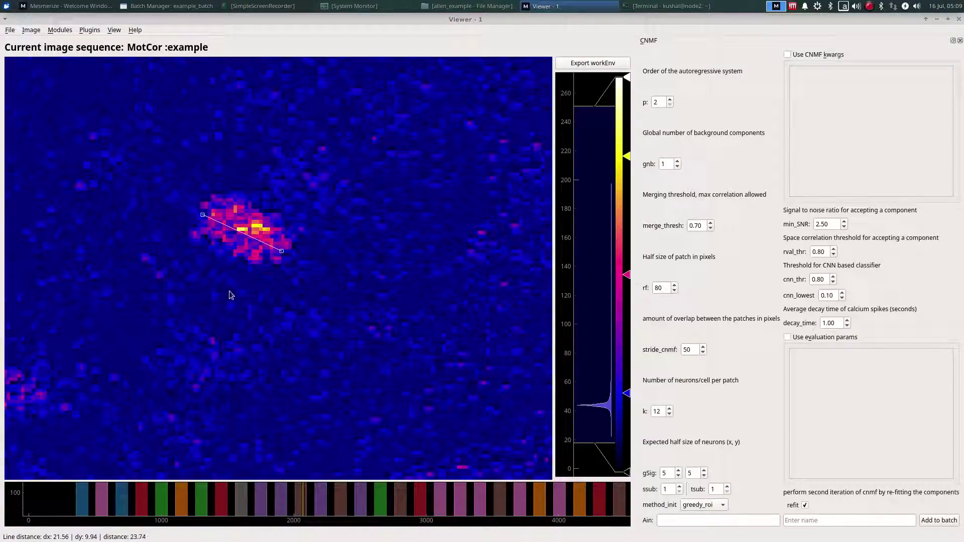
{"action": "scroll", "coordinate": [225, 299], "scroll_direction": "down", "scroll_amount": 5}
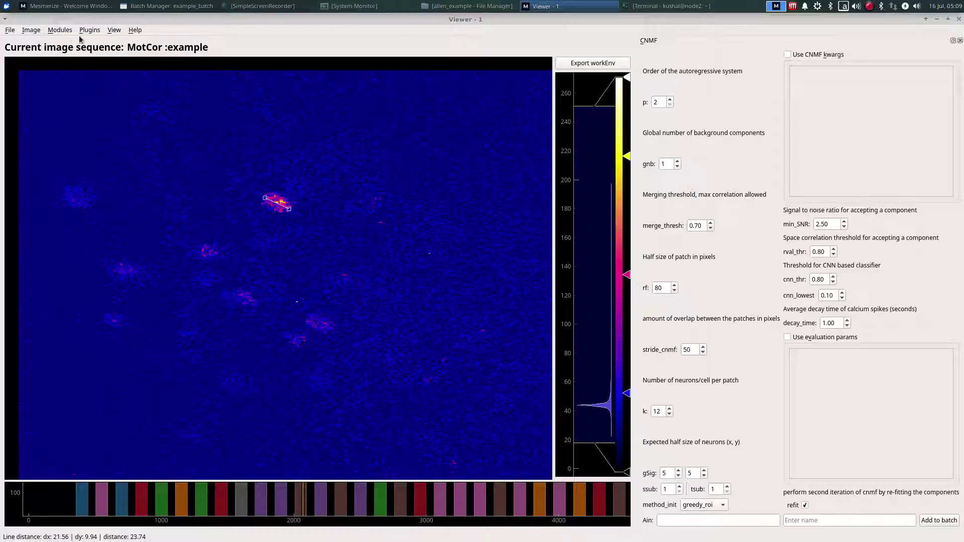
- Draw a new Measure Tool line across a single bright cell at an earlier frame
{"action": "left_click", "coordinate": [31, 29]}
{"action": "left_click", "coordinate": [50, 80]}
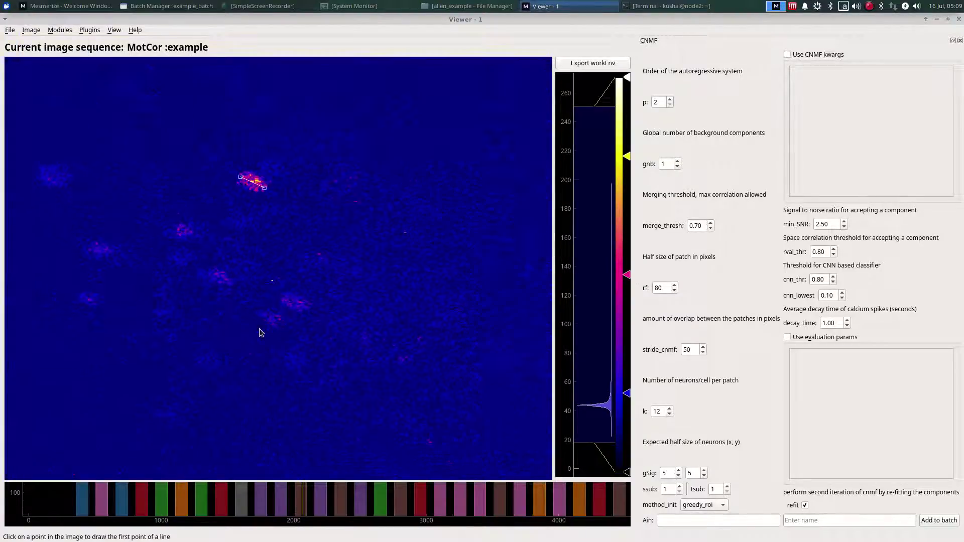
{"action": "left_click", "coordinate": [279, 310]}
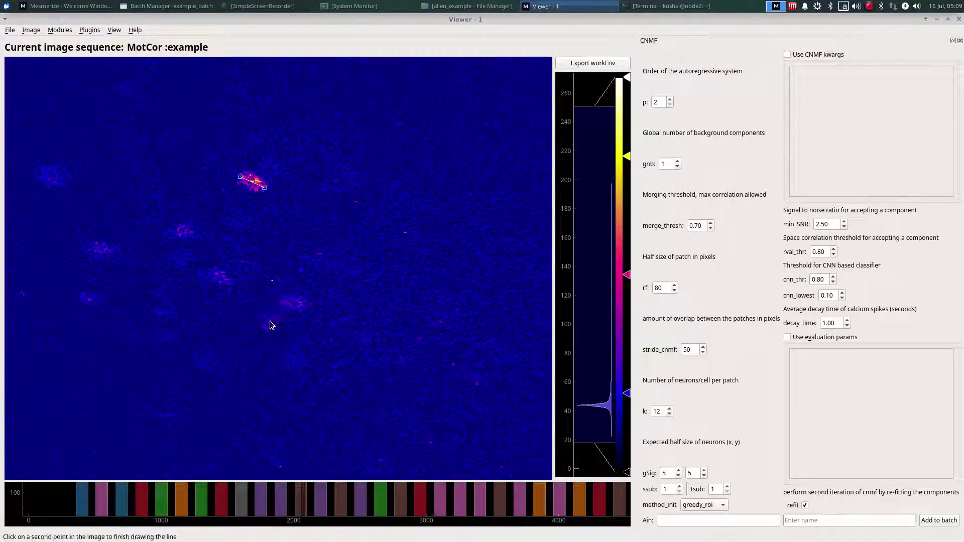
{"action": "left_click", "coordinate": [269, 323]}
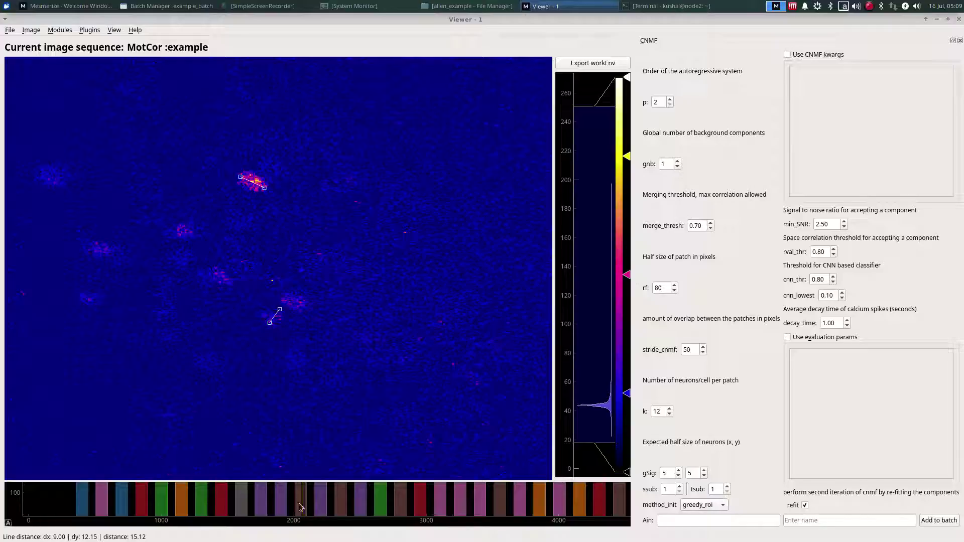
{"action": "mouse_move", "coordinate": [303, 507]}
{"action": "left_mouse_down"}
{"action": "mouse_move", "coordinate": [246, 511]}
{"action": "mouse_move", "coordinate": [414, 503]}
{"action": "mouse_move", "coordinate": [288, 488]}
{"action": "mouse_move", "coordinate": [243, 499]}
{"action": "mouse_move", "coordinate": [186, 471]}
{"action": "left_mouse_up"}
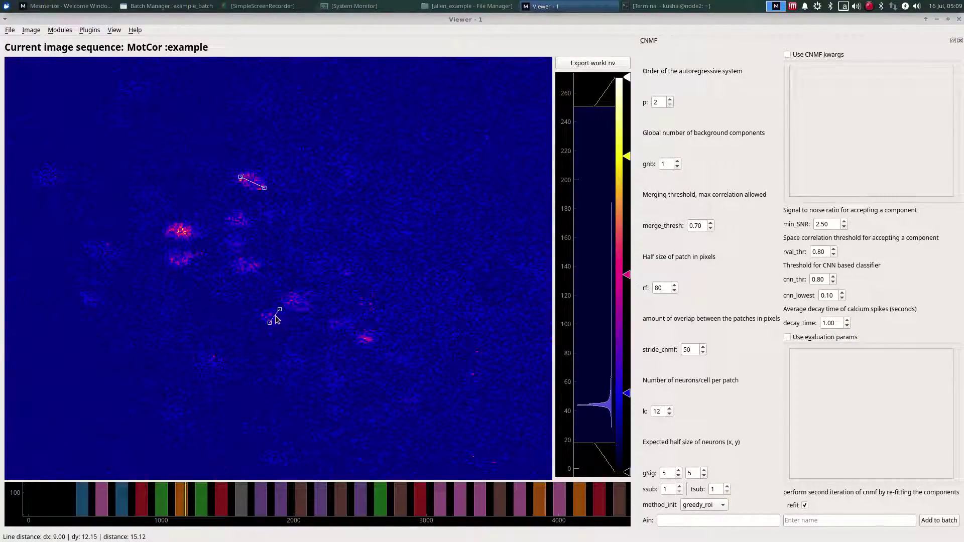
{"action": "left_click_drag", "start_coordinate": [275, 320], "coordinate": [181, 235]}
{"action": "left_click_drag", "start_coordinate": [185, 226], "coordinate": [187, 223]}
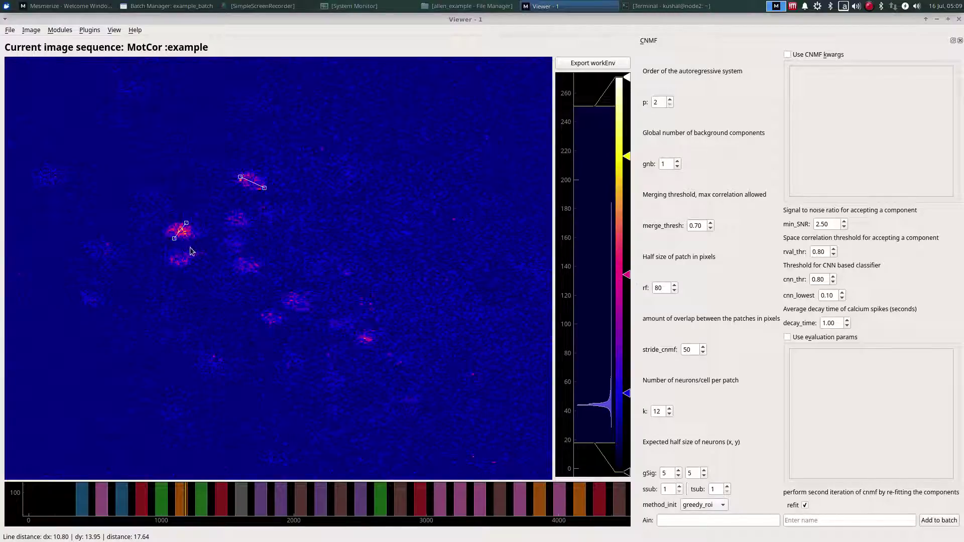
- Set both gSig values to 10 and select the min_SNR value
{"action": "left_click", "coordinate": [666, 474]}
{"action": "key", "text": "Tab"}
{"action": "type", "text": "10"}
{"action": "key", "text": "Tab"}
{"action": "left_click_drag", "start_coordinate": [836, 224], "coordinate": [784, 218]}
- Add a CNMF item named 'example' with min_SNR 1.00 and decay_time 4.00 to the batch
{"action": "type", "text": "1"}
{"action": "key", "text": "Tab"}
{"action": "key", "text": "Tab"}
{"action": "key", "text": "Tab"}
{"action": "key", "text": "Tab"}
{"action": "type", "text": "4"}
{"action": "key", "text": "Tab"}
{"action": "key", "text": "Tab"}
{"action": "left_click", "coordinate": [847, 522]}
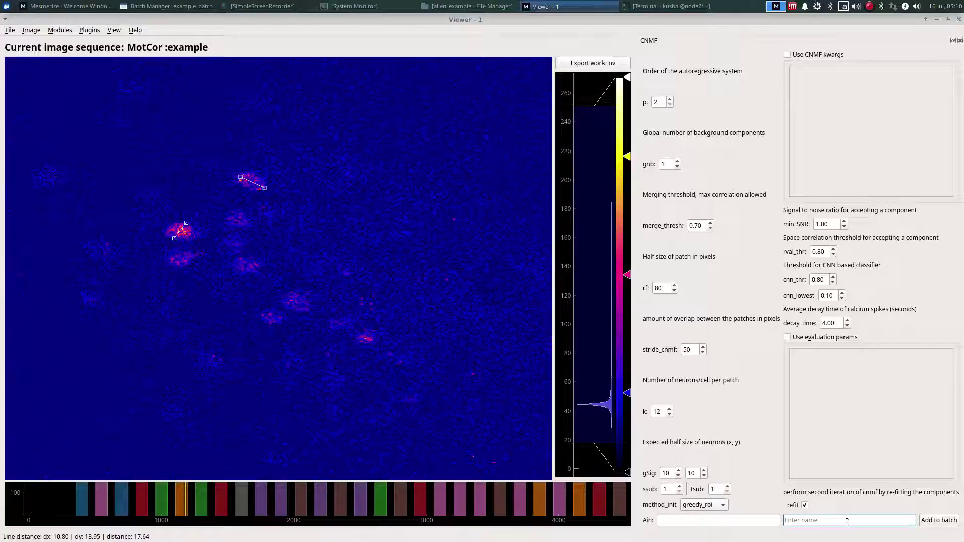
{"action": "type", "text": "e"}
{"action": "key", "text": "BackSpace"}
{"action": "type", "text": "tu"}
{"action": "key", "text": "BackSpace"}
{"action": "key", "text": "BackSpace"}
{"action": "type", "text": "example"}
{"action": "key", "text": "Return"}
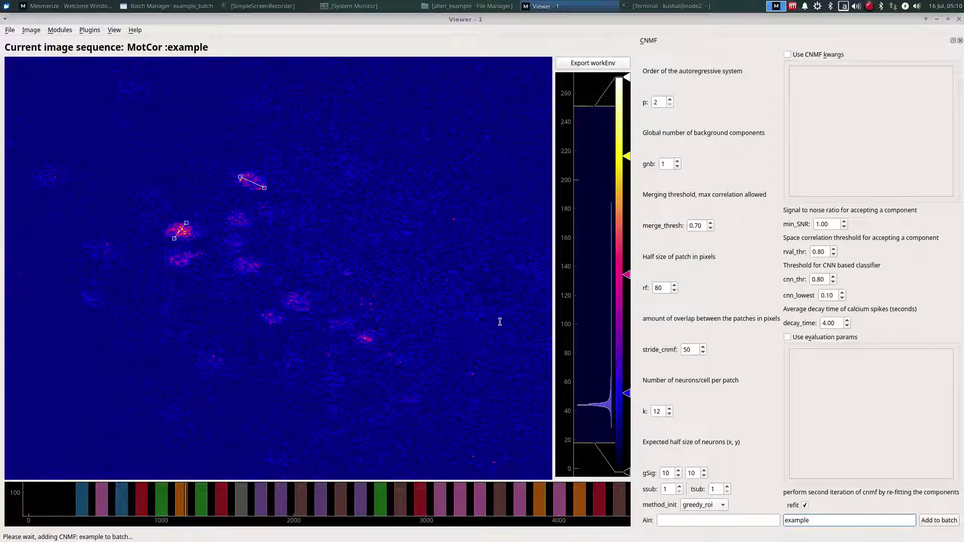
- Add a second 'example' CNMF item with min_SNR changed to 2.00
{"action": "double_click", "coordinate": [832, 224]}
{"action": "triple_click", "coordinate": [832, 225]}
{"action": "type", "text": "2"}
{"action": "left_click", "coordinate": [847, 522]}
{"action": "type", "text": "example"}
{"action": "key", "text": "Return"}
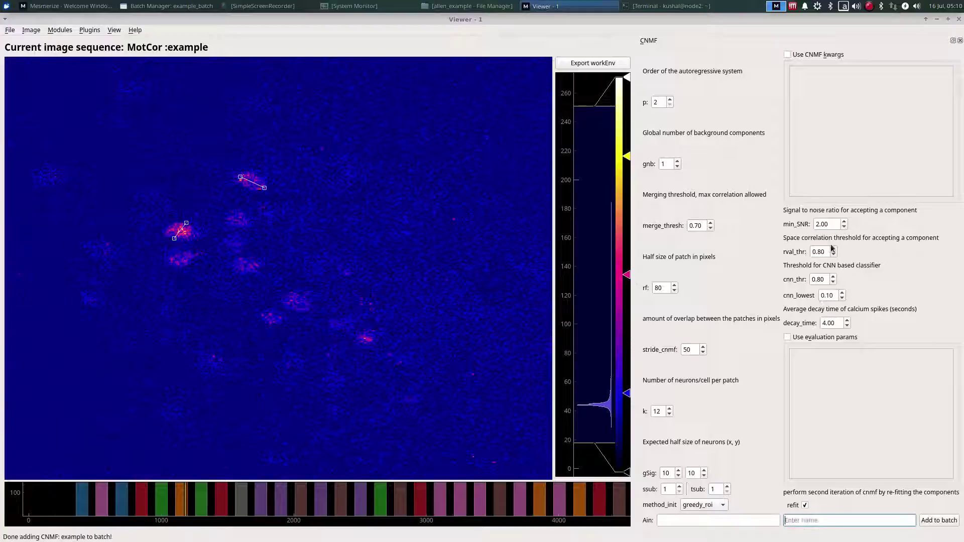
- Add a third 'example' CNMF item with min_SNR 3.50, then move the Viewer aside
{"action": "double_click", "coordinate": [835, 226]}
{"action": "key", "text": "ctrl+a"}
{"action": "type", "text": "3.5"}
{"action": "key", "text": "Tab"}
{"action": "left_click", "coordinate": [841, 525]}
{"action": "type", "text": "example"}
{"action": "left_click", "coordinate": [954, 523]}
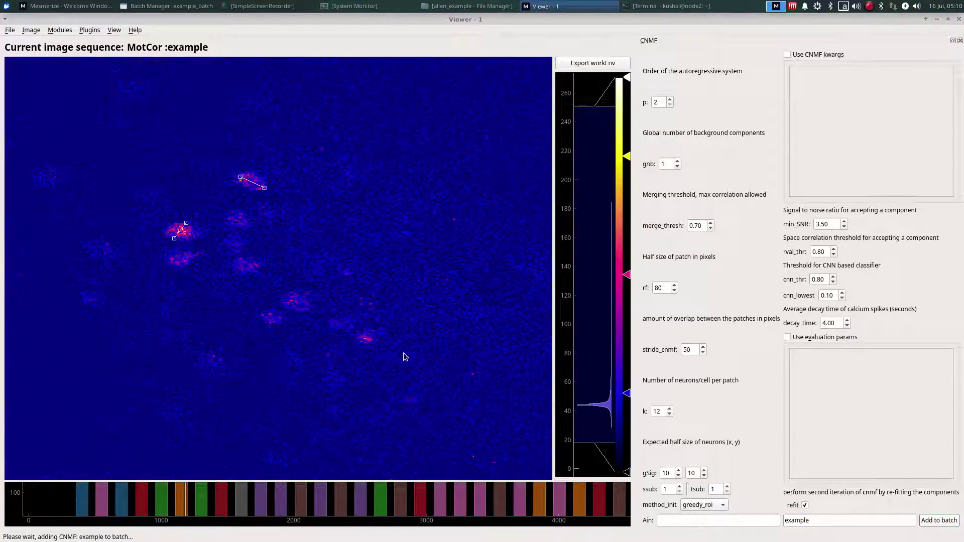
{"action": "left_click_drag", "start_coordinate": [402, 19], "coordinate": [739, 19]}
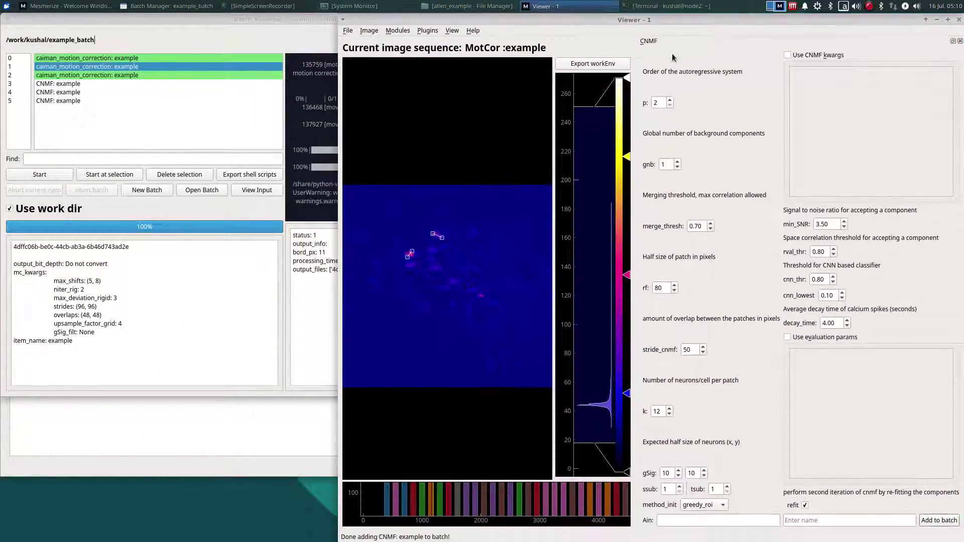
{"action": "left_click", "coordinate": [87, 58], "text": "ctrl"}
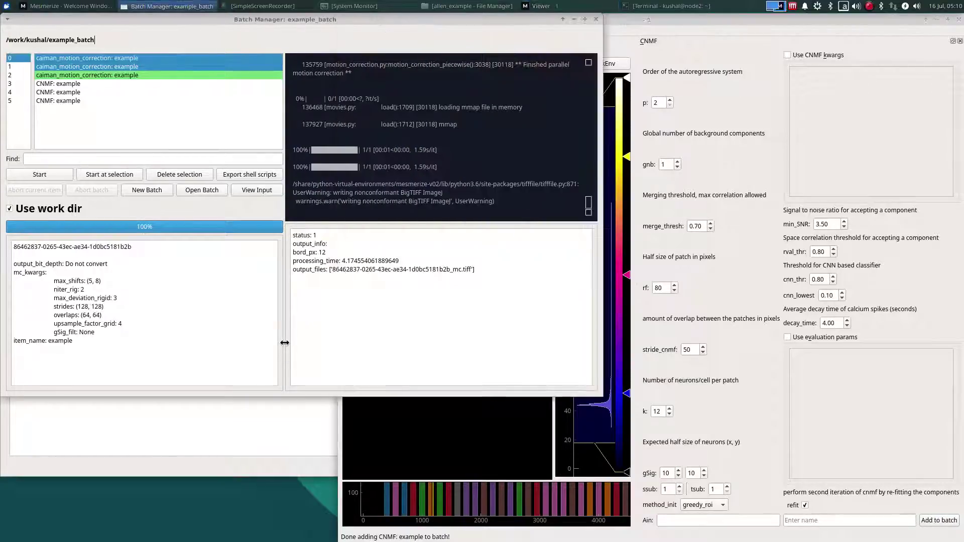
{"action": "left_click", "coordinate": [94, 84]}
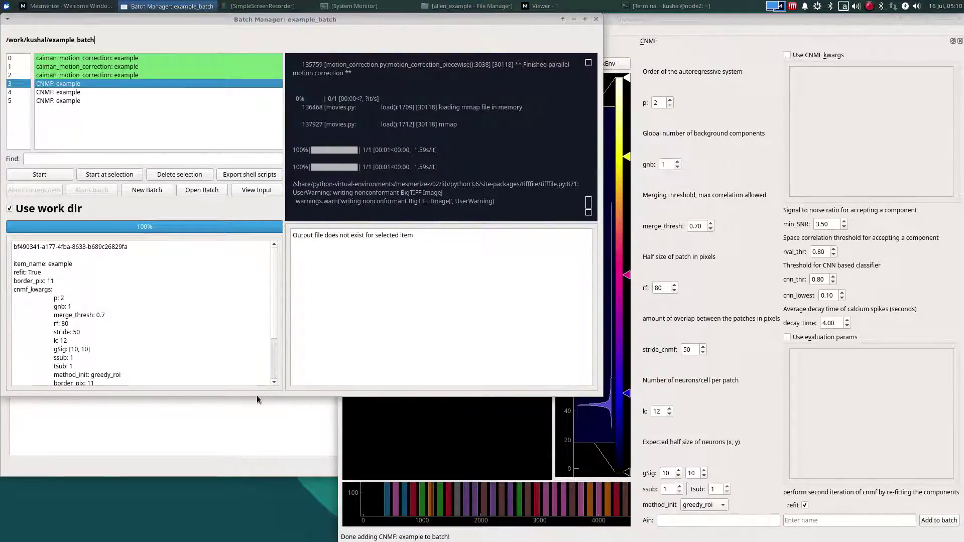
{"action": "left_click_drag", "start_coordinate": [256, 397], "coordinate": [246, 485]}
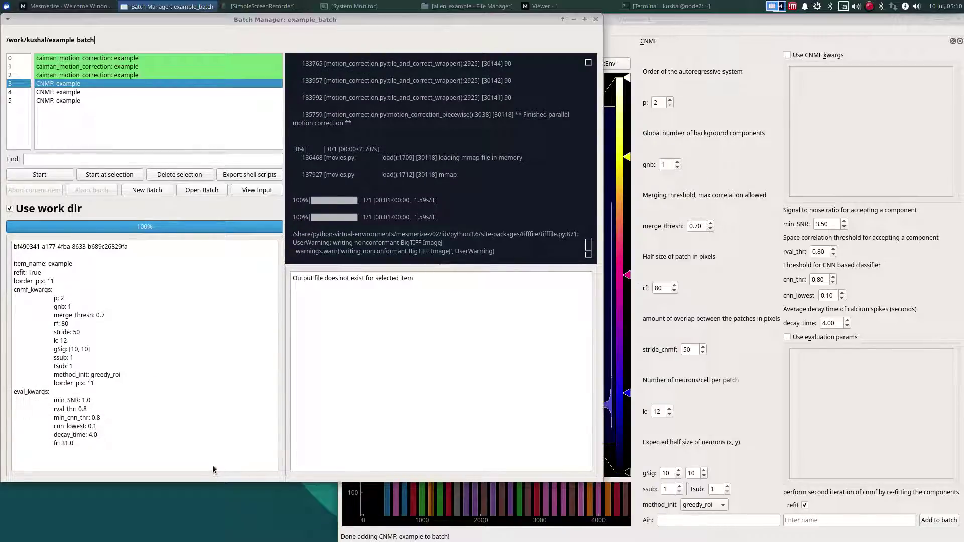
{"action": "left_click", "coordinate": [76, 92]}
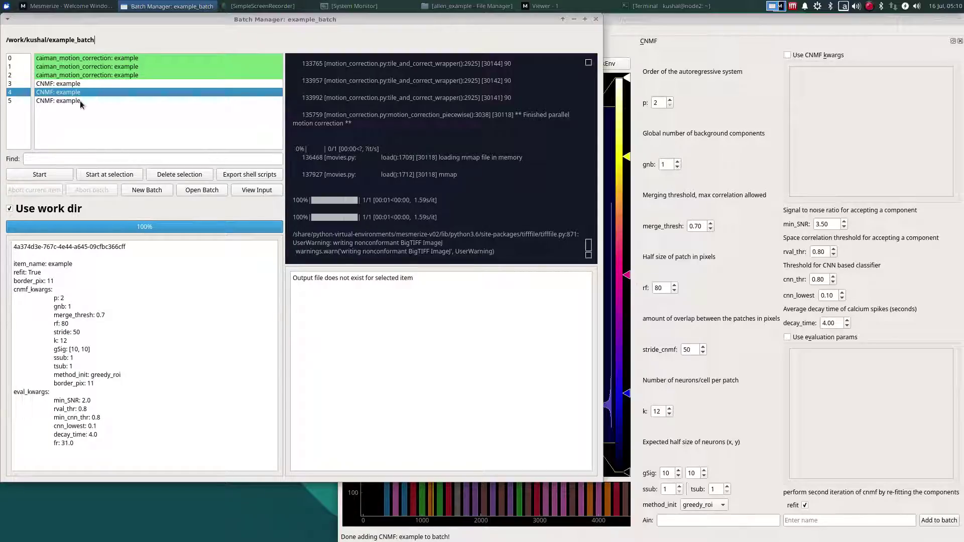
{"action": "left_click", "coordinate": [80, 100]}
{"action": "left_click_drag", "start_coordinate": [73, 405], "coordinate": [14, 395]}
{"action": "left_click", "coordinate": [75, 407]}
{"action": "left_click", "coordinate": [75, 94]}
{"action": "left_click", "coordinate": [77, 86]}
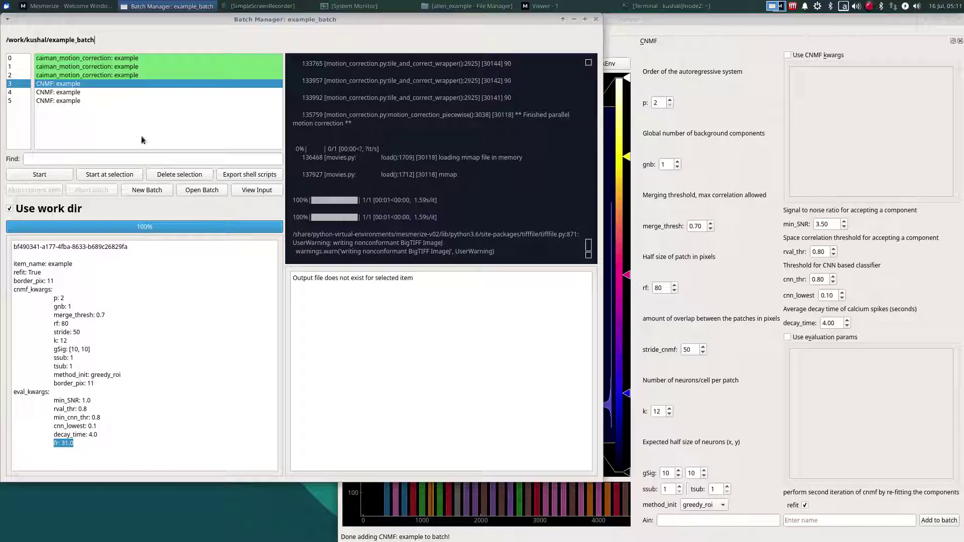
{"action": "left_click", "coordinate": [134, 60]}
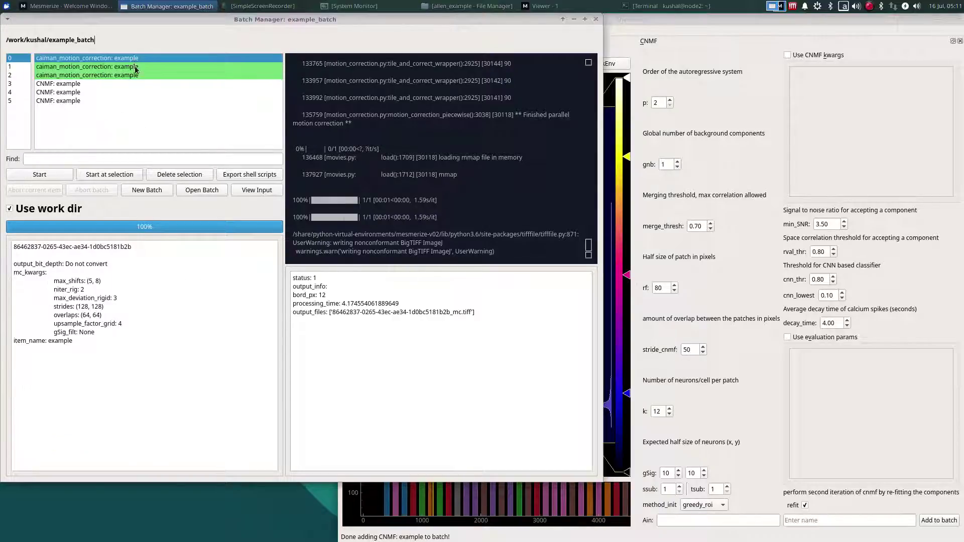
{"action": "left_click", "coordinate": [74, 103]}
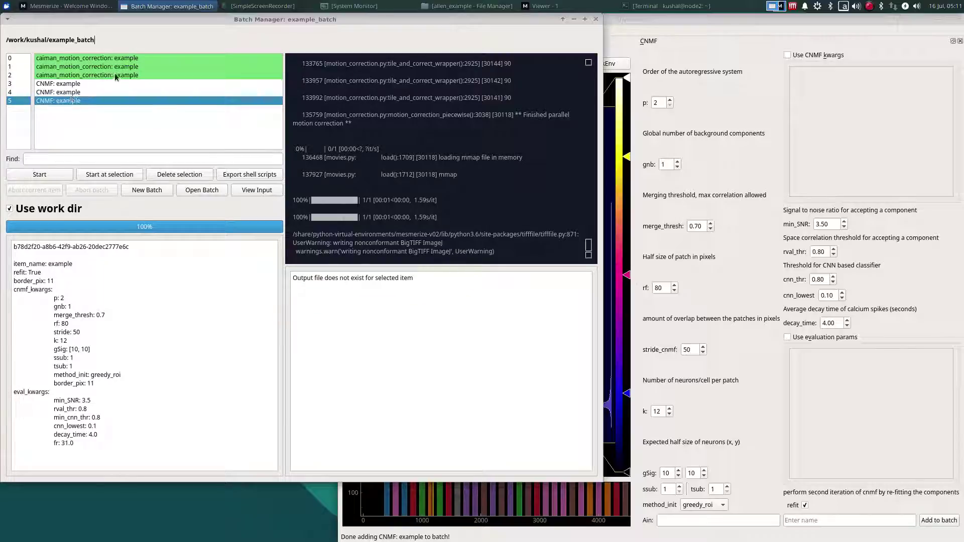
{"action": "left_click", "coordinate": [96, 93]}
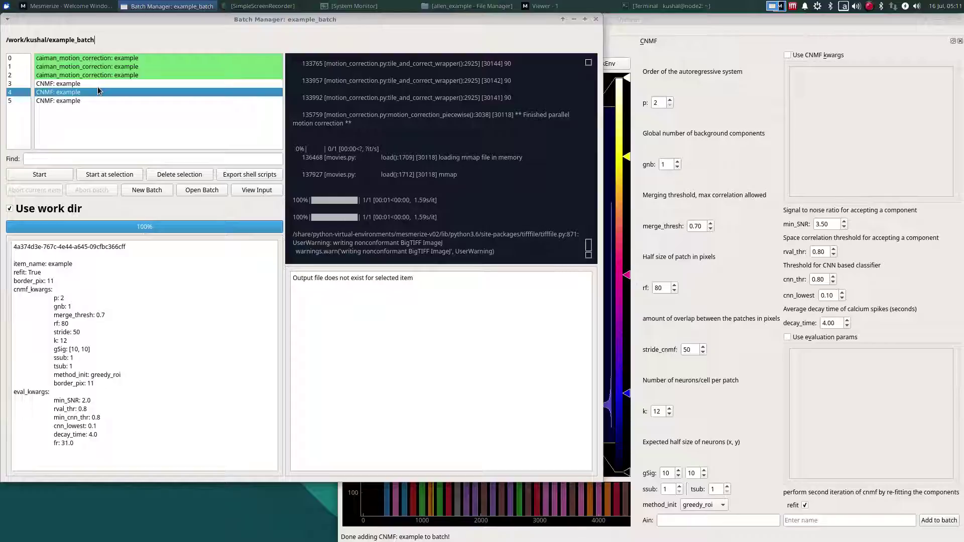
{"action": "left_click", "coordinate": [99, 85]}
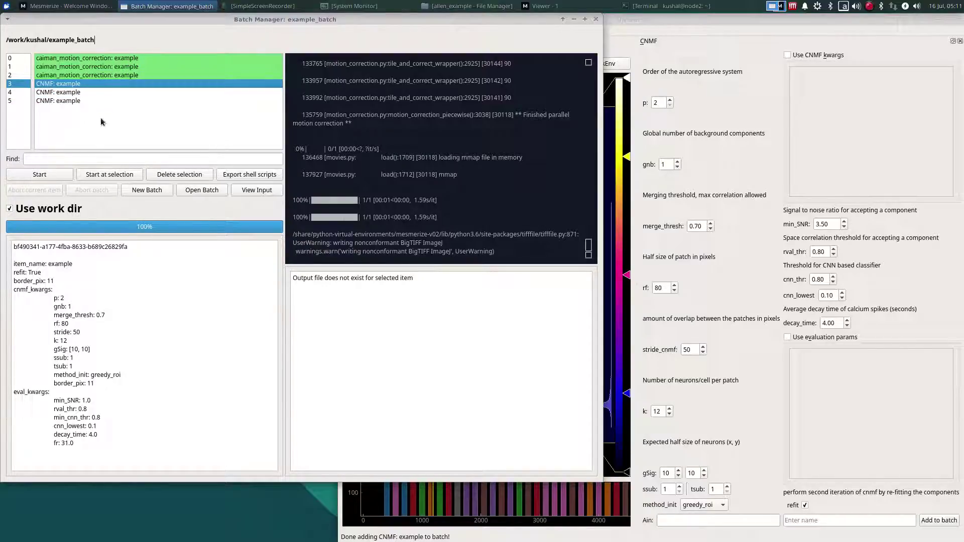
{"action": "left_click_drag", "start_coordinate": [14, 247], "coordinate": [126, 250]}
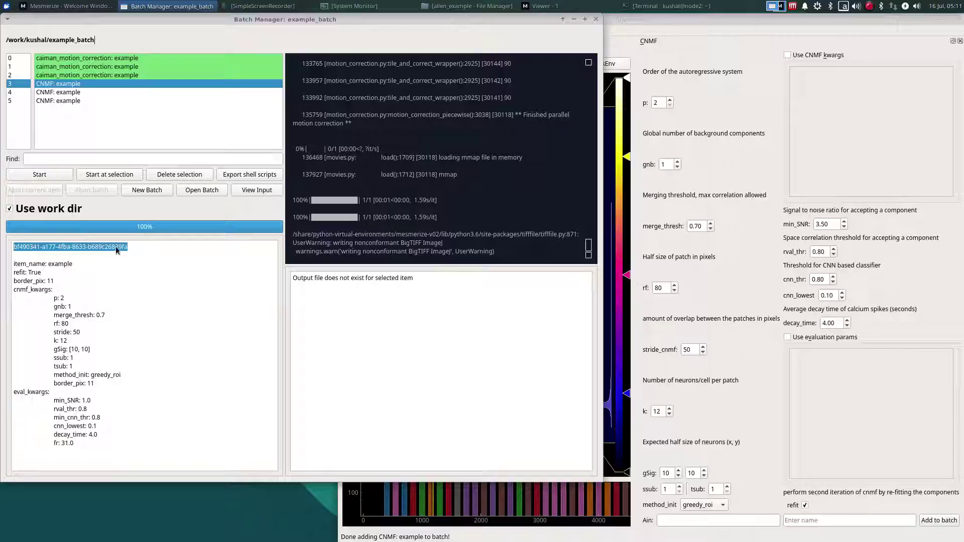
{"action": "left_click", "coordinate": [131, 251]}
{"action": "left_click", "coordinate": [89, 92]}
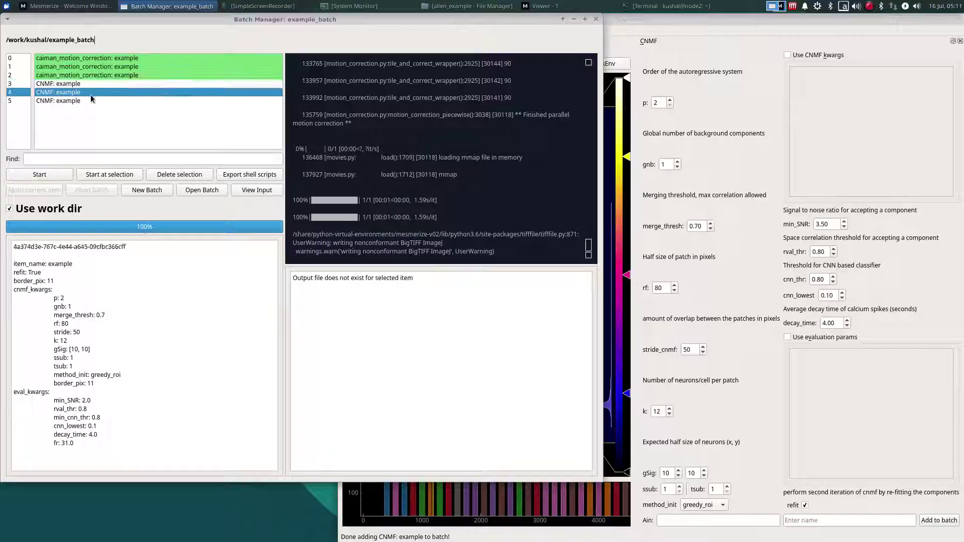
{"action": "left_click", "coordinate": [85, 101]}
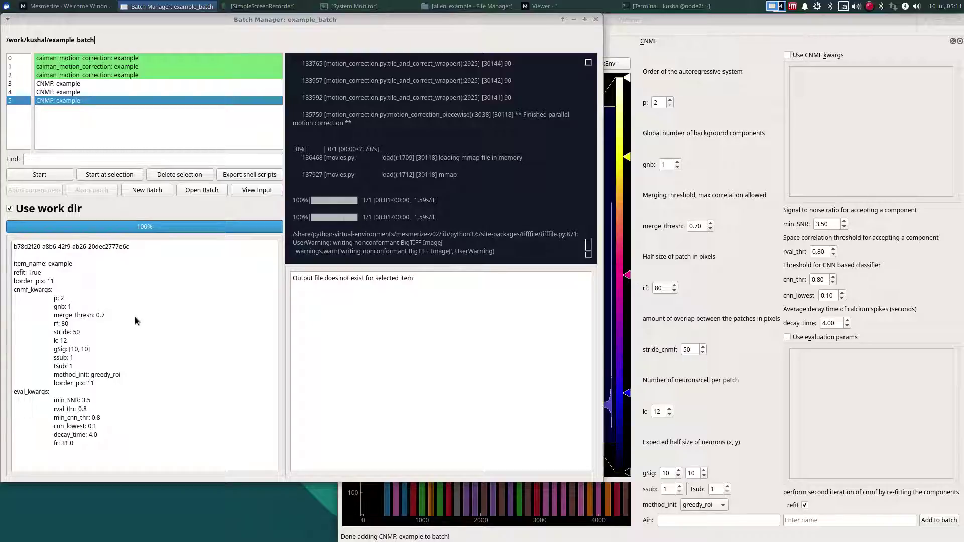
{"action": "left_click", "coordinate": [99, 83]}
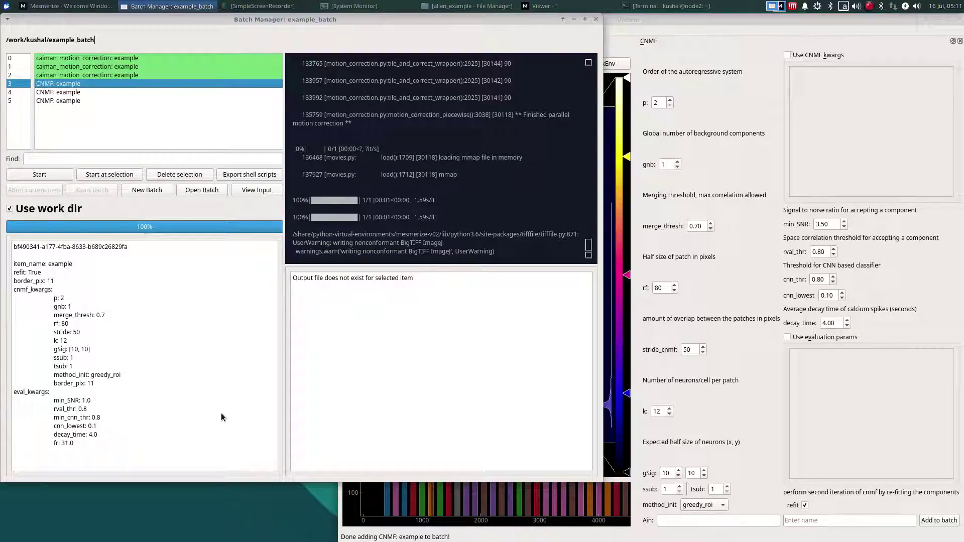
- In System Configuration, change Maximum number of threads from 46 to 30, then minimize the Viewer
{"action": "left_click", "coordinate": [104, 5]}
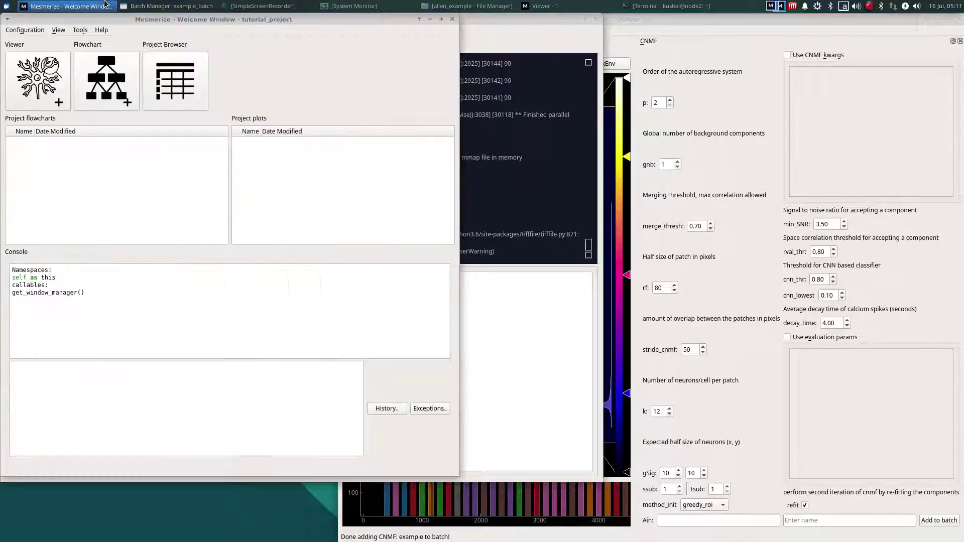
{"action": "left_click", "coordinate": [31, 30]}
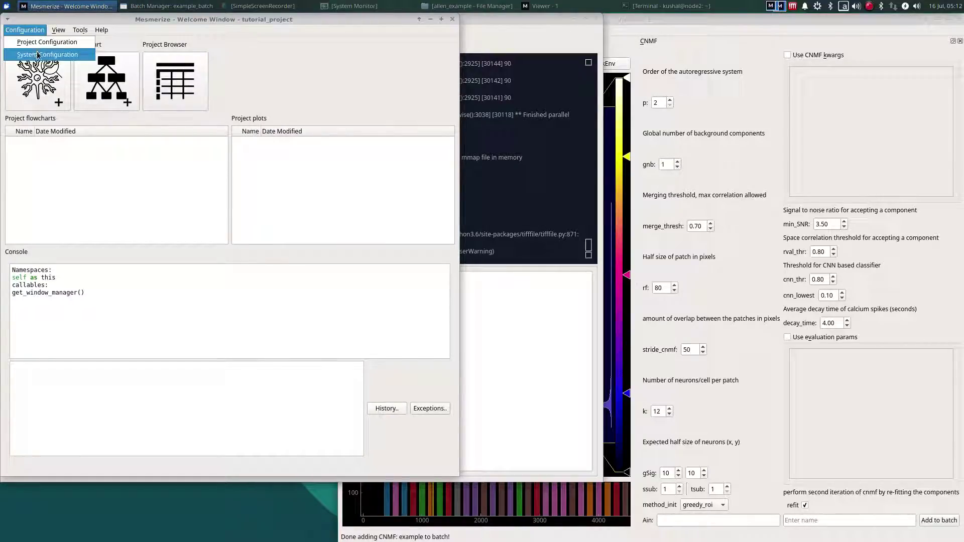
{"action": "left_click", "coordinate": [40, 54]}
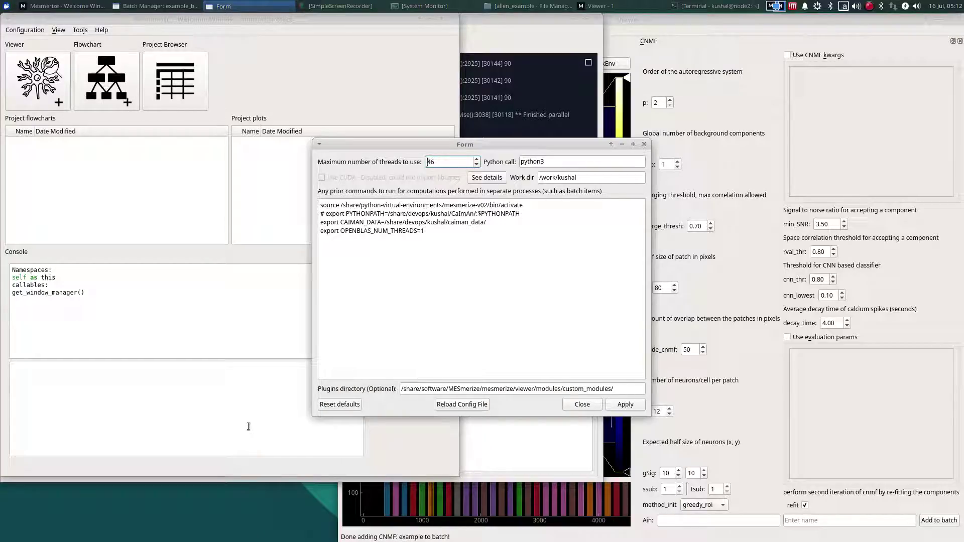
{"action": "left_click", "coordinate": [612, 442]}
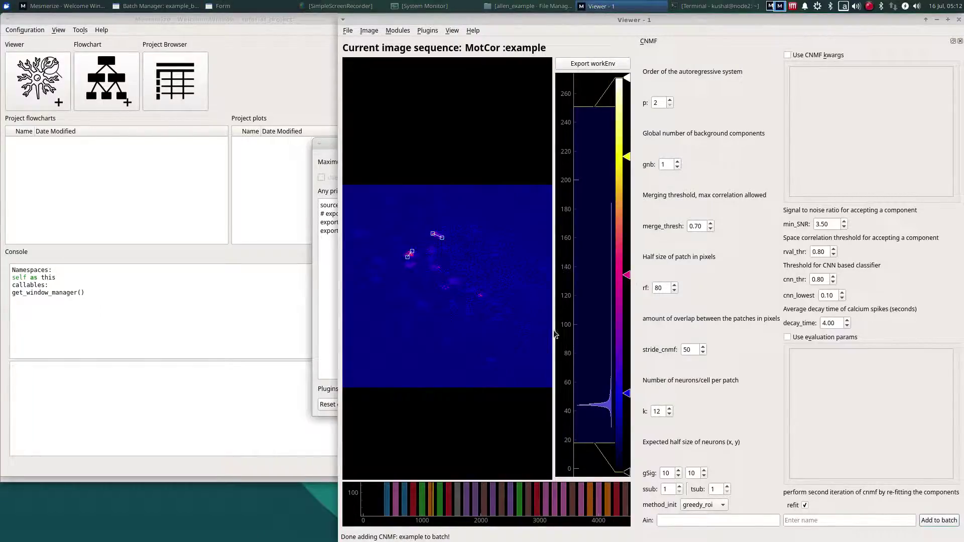
{"action": "scroll", "coordinate": [450, 362], "scroll_direction": "down", "scroll_amount": 2}
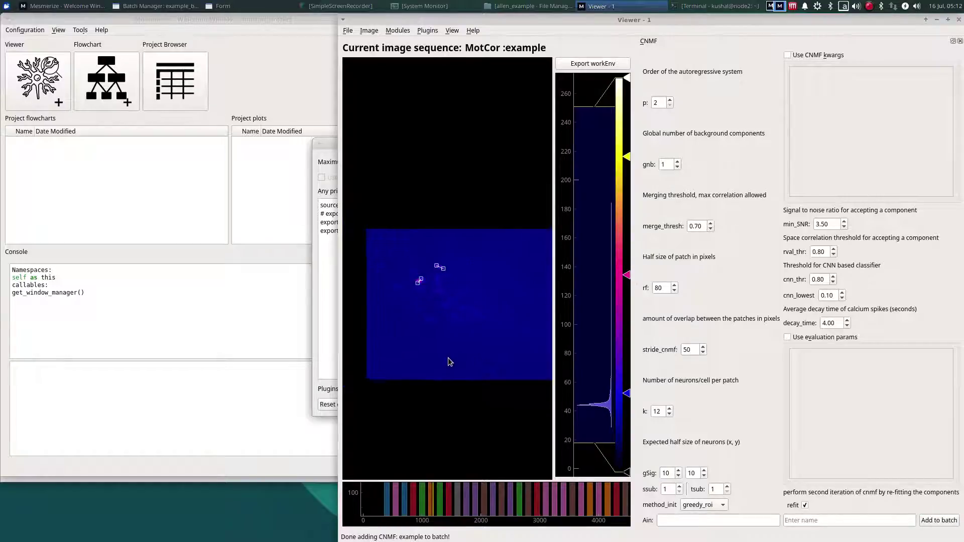
{"action": "left_click", "coordinate": [327, 352]}
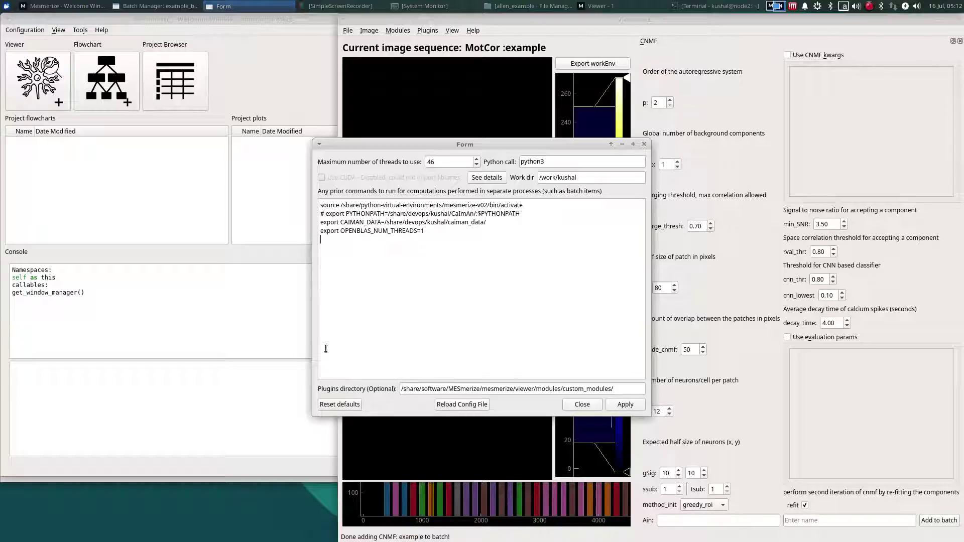
{"action": "double_click", "coordinate": [451, 162]}
{"action": "type", "text": "30"}
{"action": "left_click", "coordinate": [584, 405]}
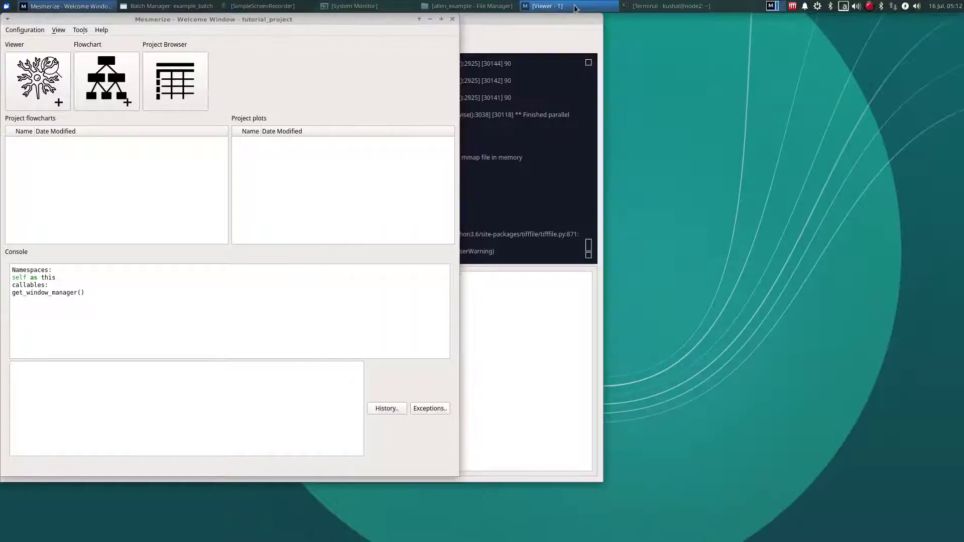
{"action": "left_click", "coordinate": [577, 7]}
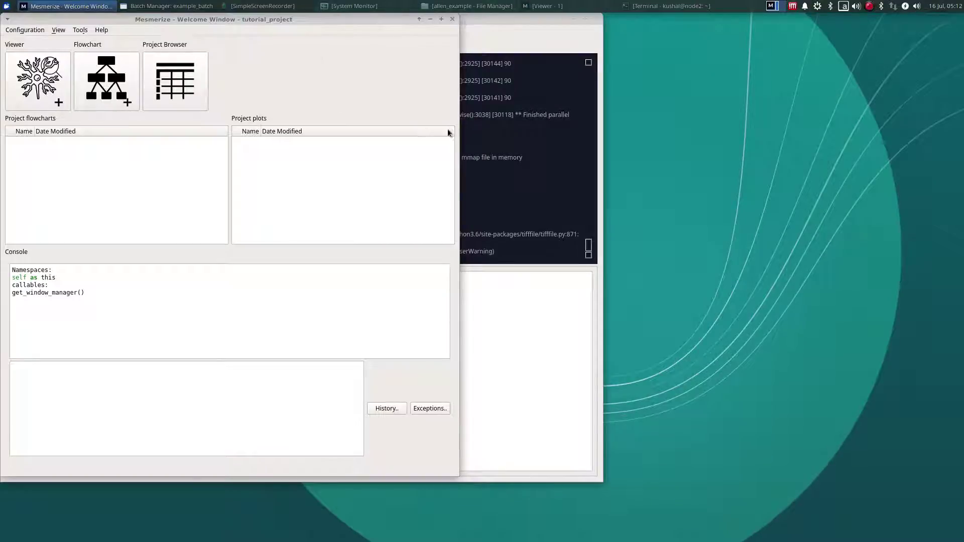
- Start the batch at item 3 in Batch Manager, confirming Yes to clear all viewers
{"action": "left_click", "coordinate": [508, 123]}
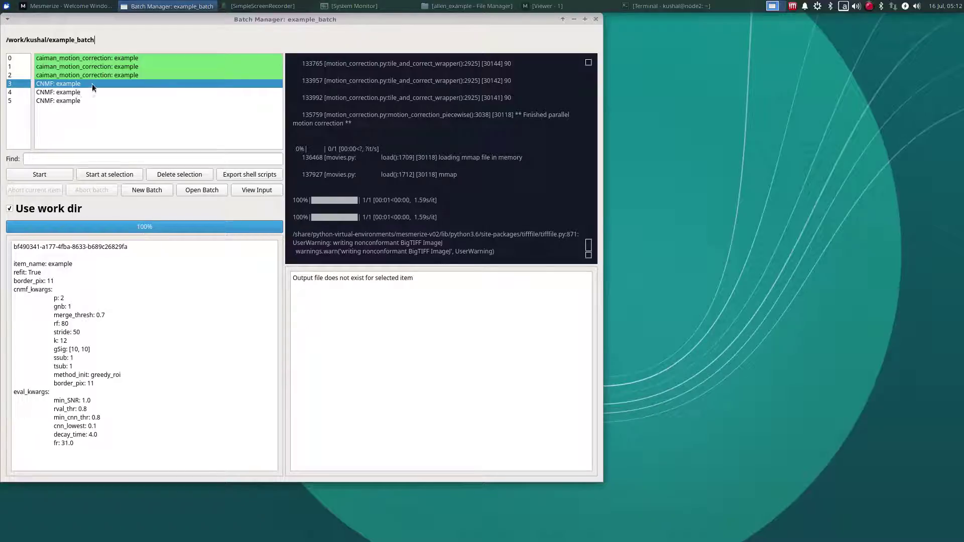
{"action": "left_click", "coordinate": [123, 177]}
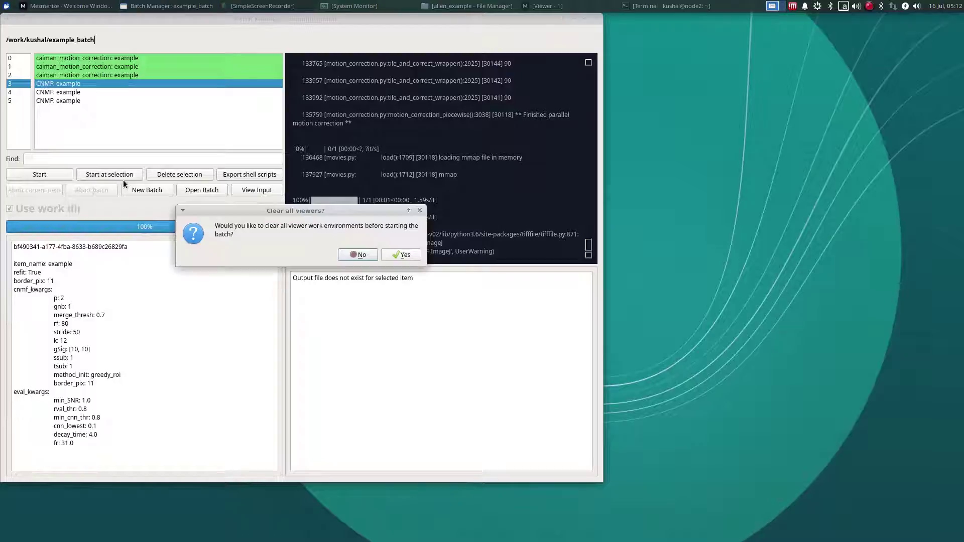
{"action": "left_click", "coordinate": [400, 255]}
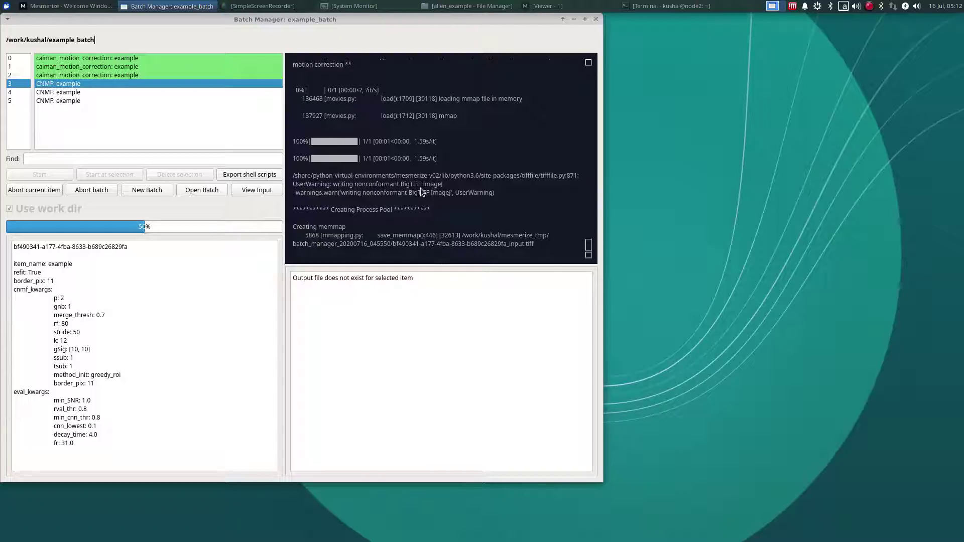
- Place System Monitor beside the batch log and show its Processes, then Resources usage graphs
{"action": "left_click", "coordinate": [357, 5]}
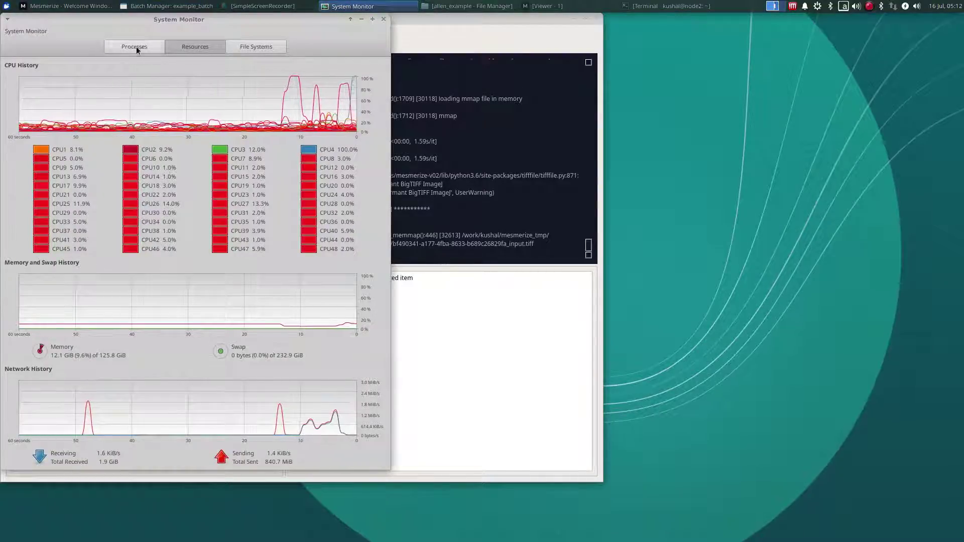
{"action": "left_click", "coordinate": [138, 45]}
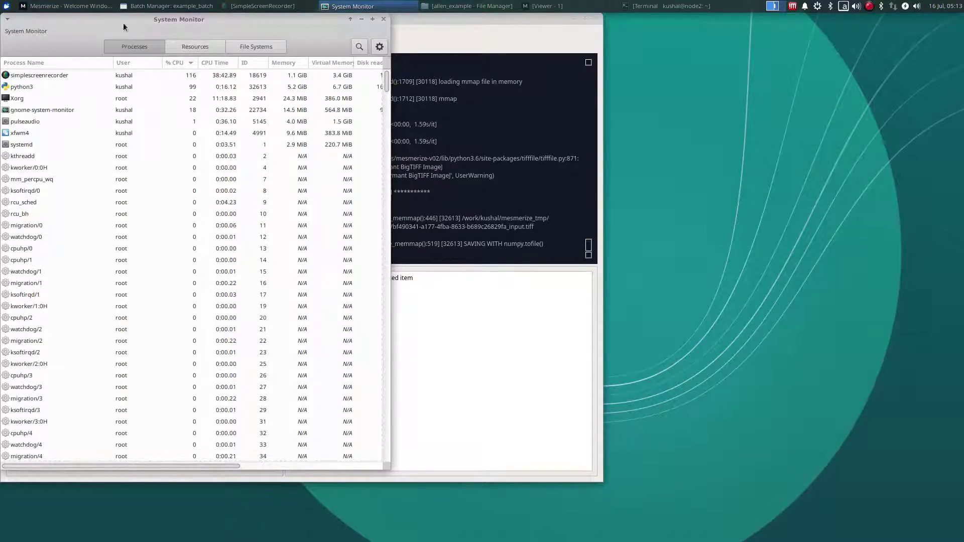
{"action": "left_click_drag", "start_coordinate": [119, 19], "coordinate": [692, 20]}
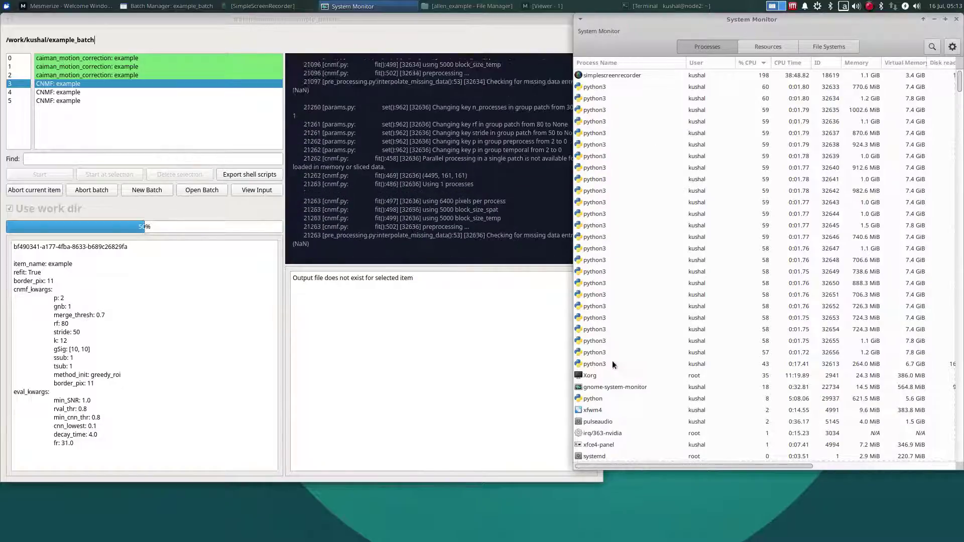
{"action": "left_click", "coordinate": [763, 48]}
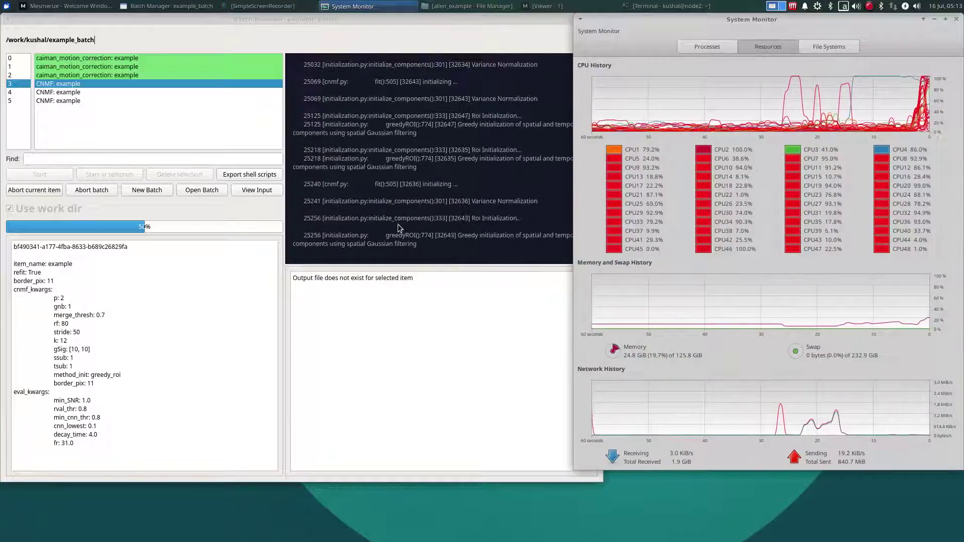
- Minimize System Monitor to reveal the Batch Manager's running CNMF log
{"action": "left_click", "coordinate": [366, 5]}
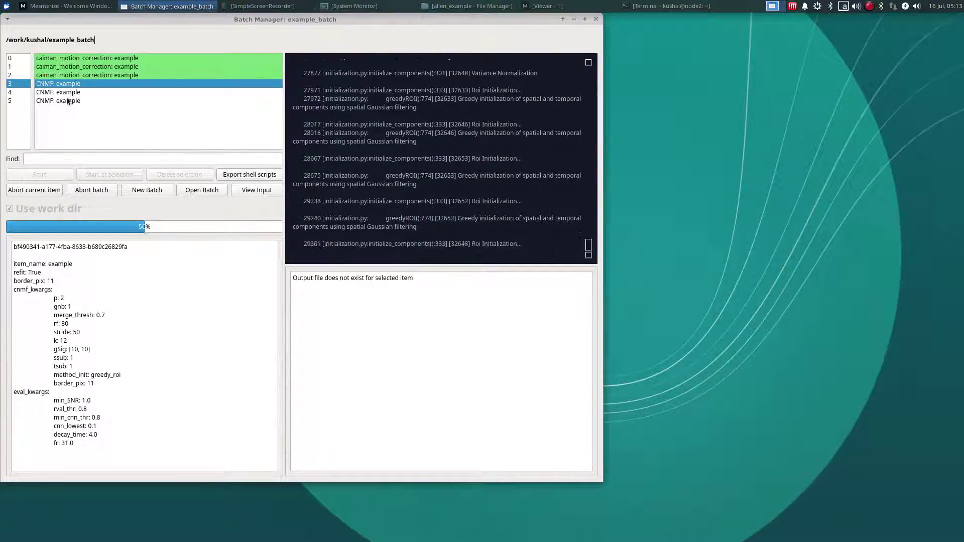